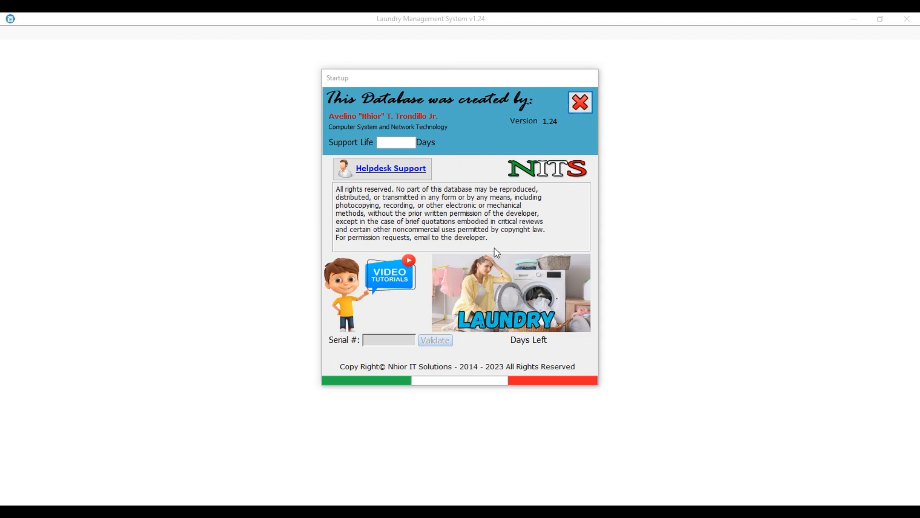
Close the startup information screen so the Login Screen appears.
{"action": "left_click", "coordinate": [582, 103]}
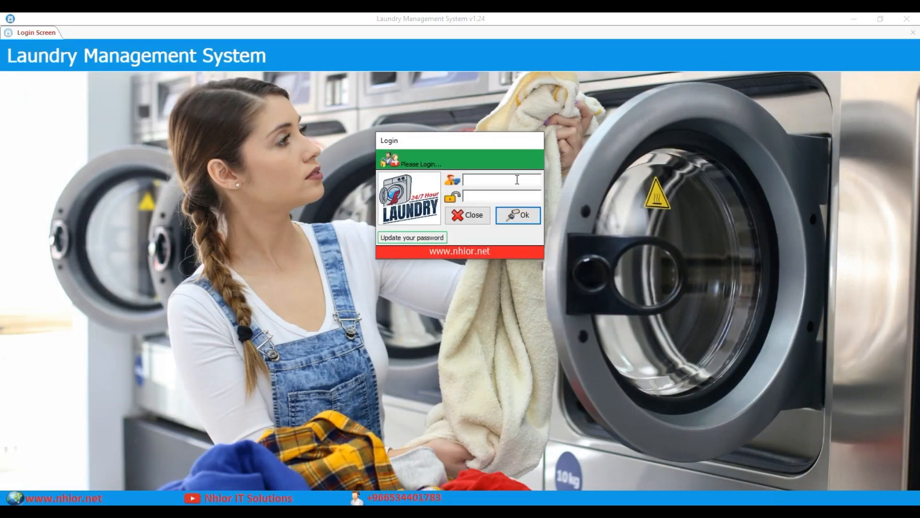
Log in with the administrator credentials and dismiss the Reminders Alert.
{"action": "type", "text": "admin"}
{"action": "key", "text": "Tab"}
{"action": "type", "text": "admin"}
{"action": "left_click", "coordinate": [518, 219]}
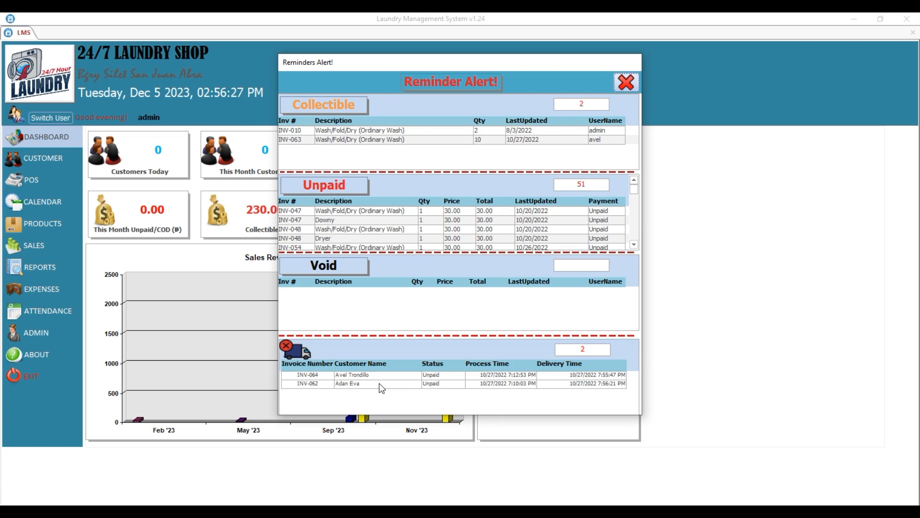
{"action": "left_click", "coordinate": [626, 82]}
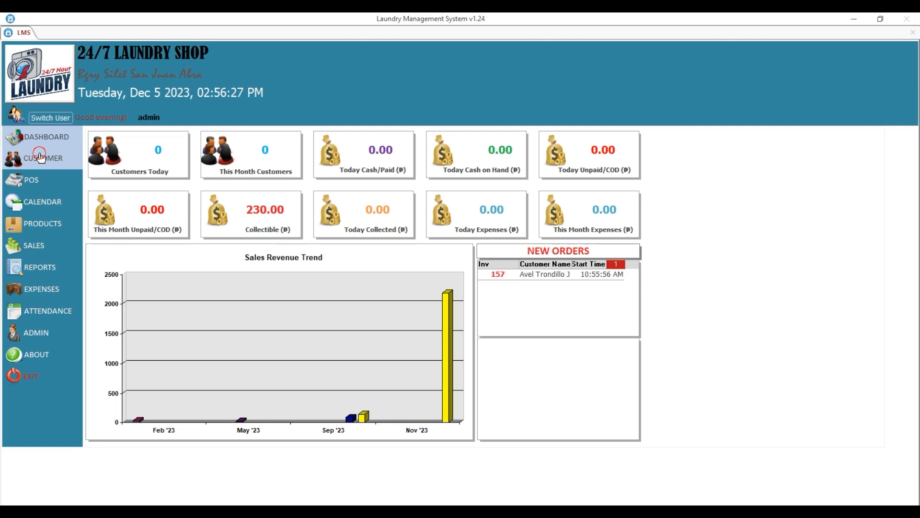
Open the CUSTOMER search list from the sidebar.
{"action": "left_click", "coordinate": [41, 157]}
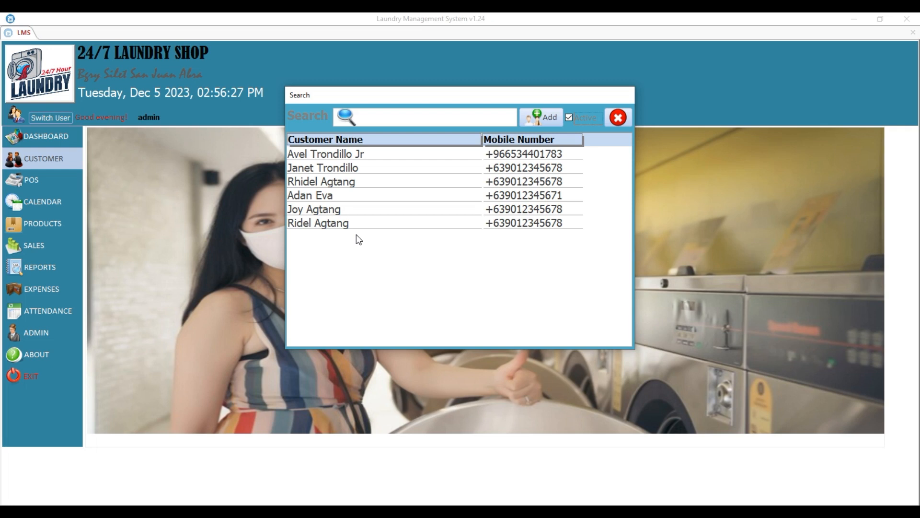
Search customers by name ('joy', 'jane', 'ad') and open the matching record.
{"action": "left_click", "coordinate": [412, 118]}
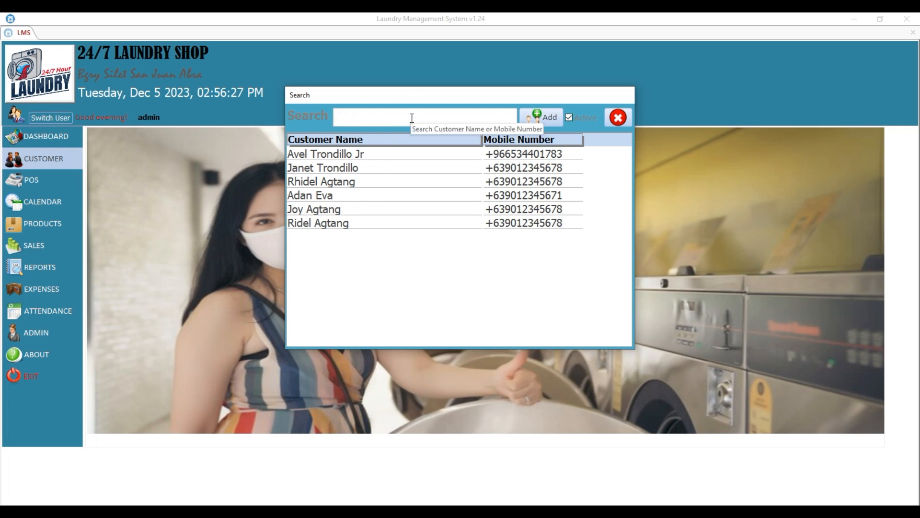
{"action": "type", "text": "joy"}
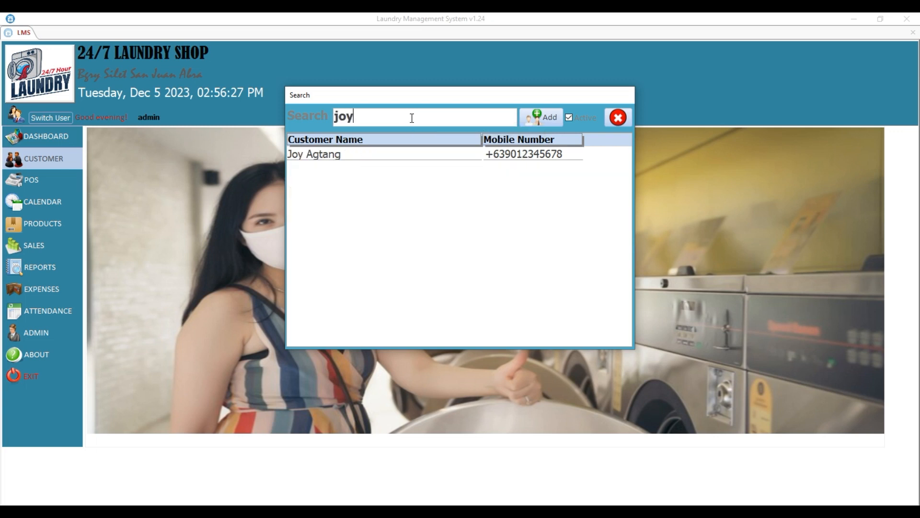
{"action": "key", "text": "BackSpace"}
{"action": "key", "text": "BackSpace"}
{"action": "key", "text": "BackSpace"}
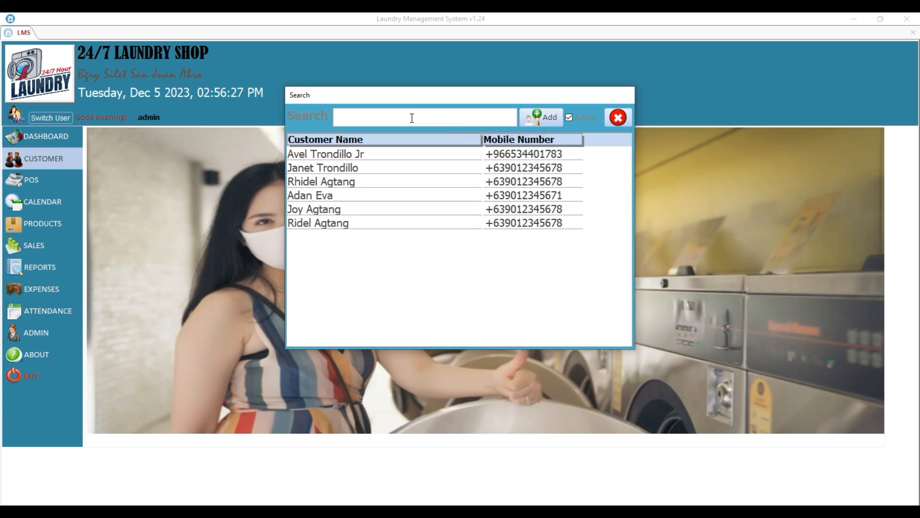
{"action": "type", "text": "jane"}
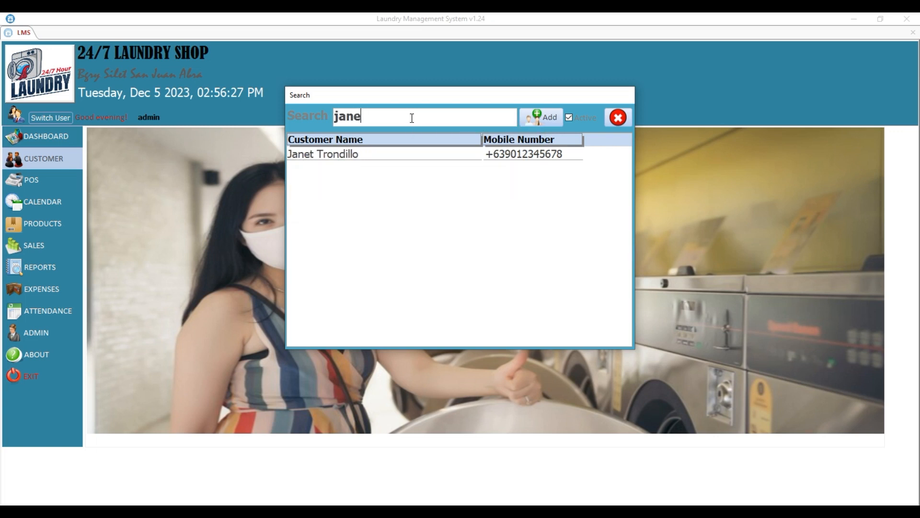
{"action": "key", "text": "BackSpace"}
{"action": "key", "text": "BackSpace"}
{"action": "key", "text": "BackSpace"}
{"action": "key", "text": "BackSpace"}
{"action": "type", "text": "ad"}
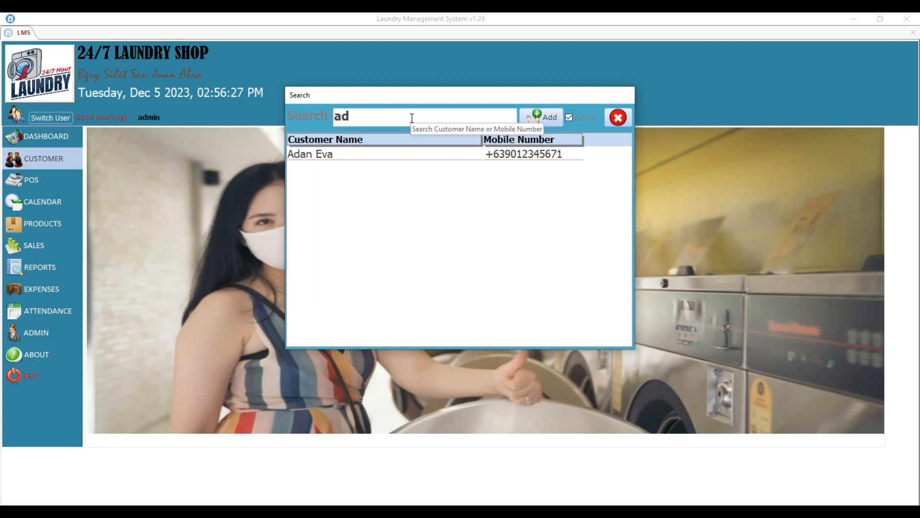
{"action": "double_click", "coordinate": [307, 154]}
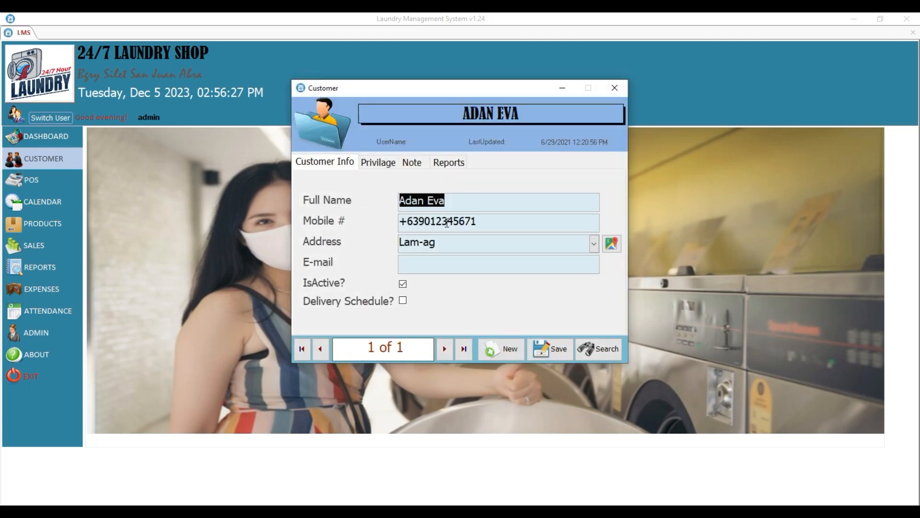
Return to the search list, then find a customer by mobile digits '71' and open their record.
{"action": "left_click", "coordinate": [594, 349]}
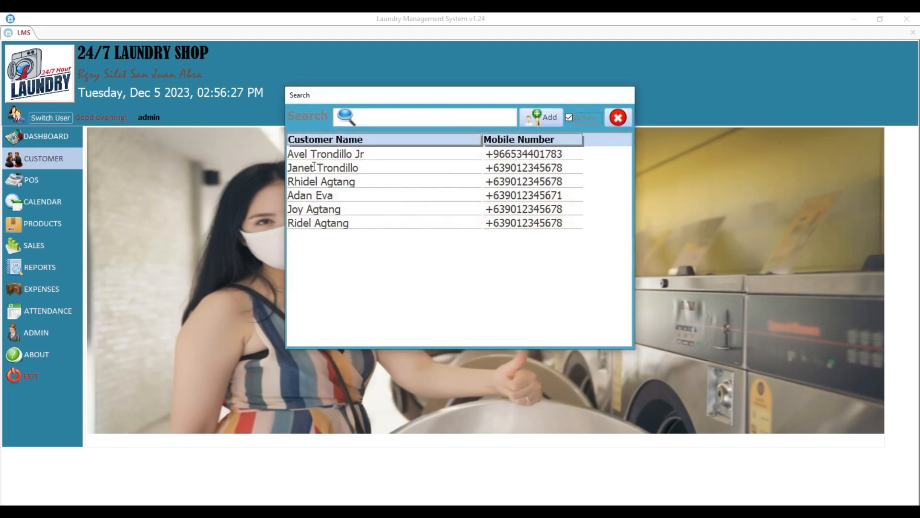
{"action": "double_click", "coordinate": [303, 194]}
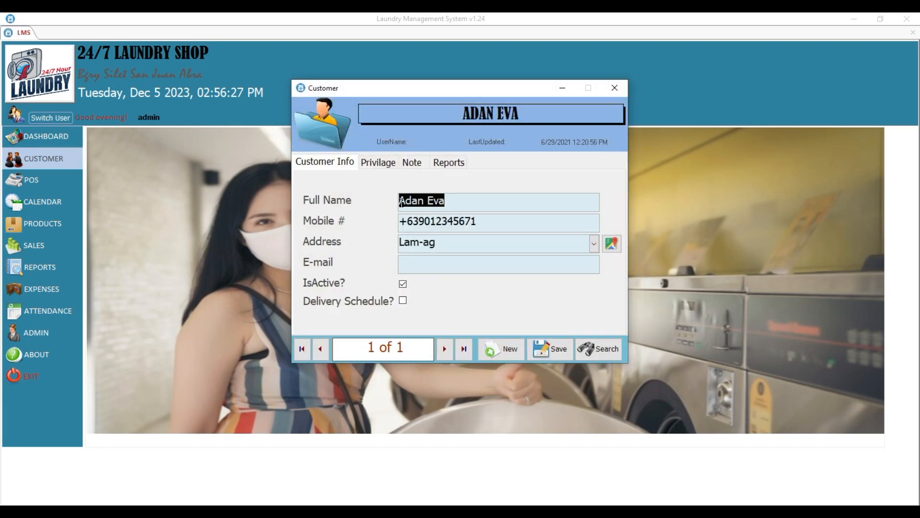
{"action": "mouse_move", "coordinate": [439, 91]}
{"action": "left_mouse_down"}
{"action": "mouse_move", "coordinate": [410, 107]}
{"action": "mouse_move", "coordinate": [436, 107]}
{"action": "left_mouse_up"}
{"action": "left_click", "coordinate": [598, 366]}
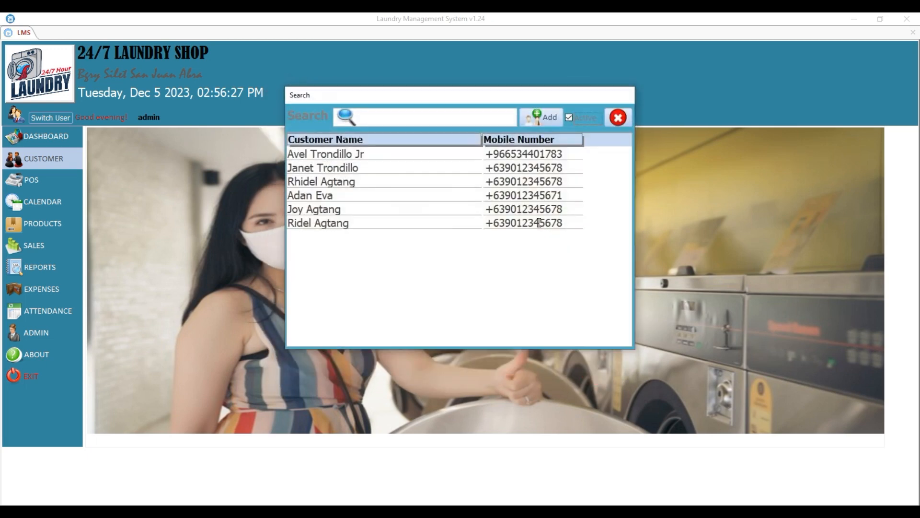
{"action": "left_click", "coordinate": [408, 114]}
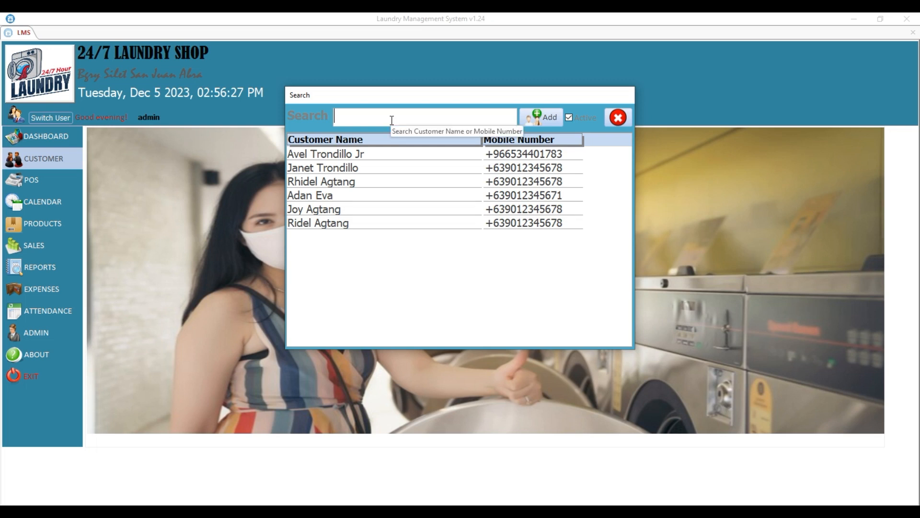
{"action": "type", "text": "71"}
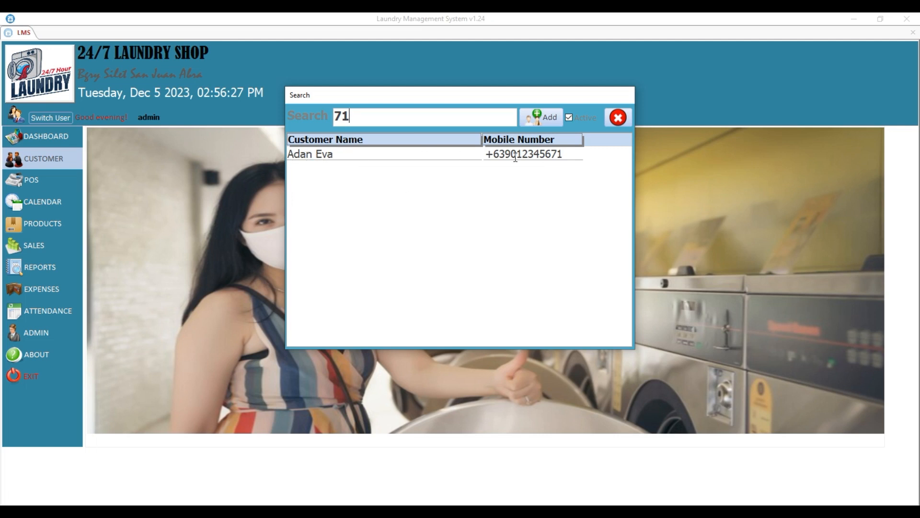
{"action": "double_click", "coordinate": [553, 154]}
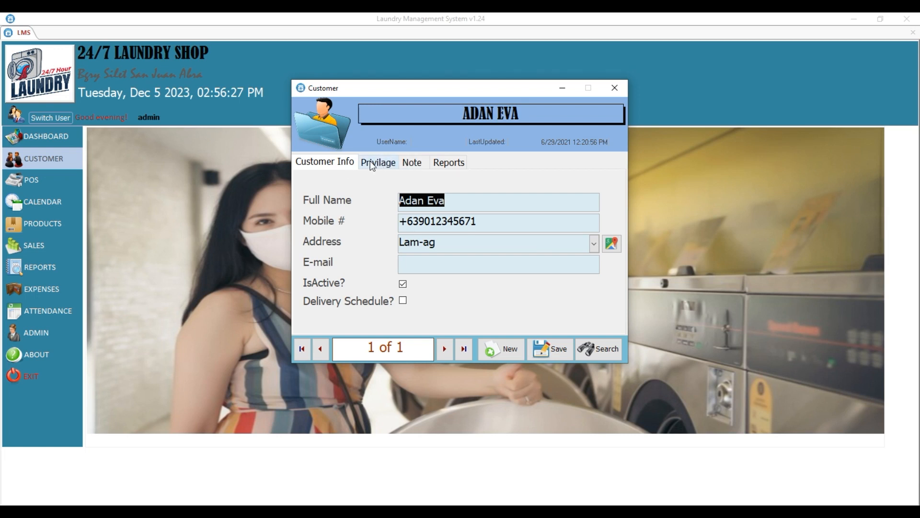
Browse the Privilage, Note, Reports and Customer Info tabs, ending on the empty Note page.
{"action": "left_click", "coordinate": [320, 161]}
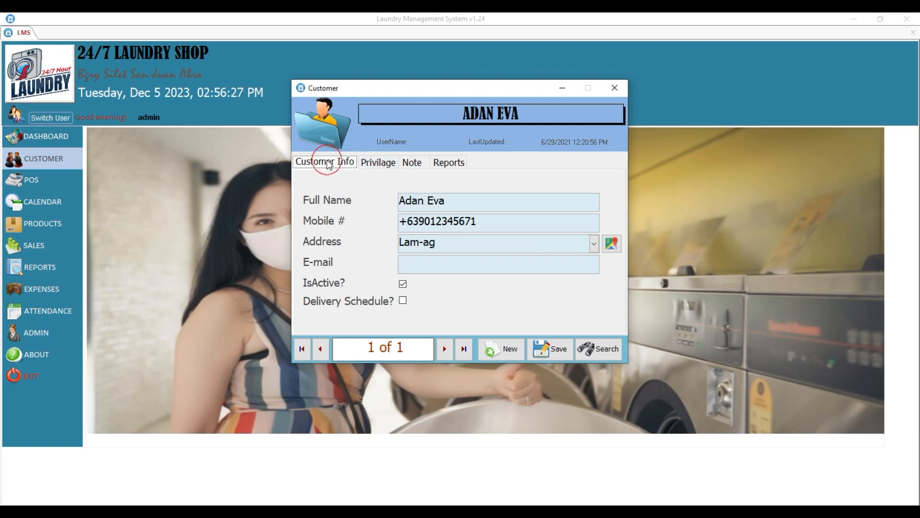
{"action": "left_click", "coordinate": [378, 162]}
{"action": "left_click", "coordinate": [417, 166]}
{"action": "left_click", "coordinate": [444, 162]}
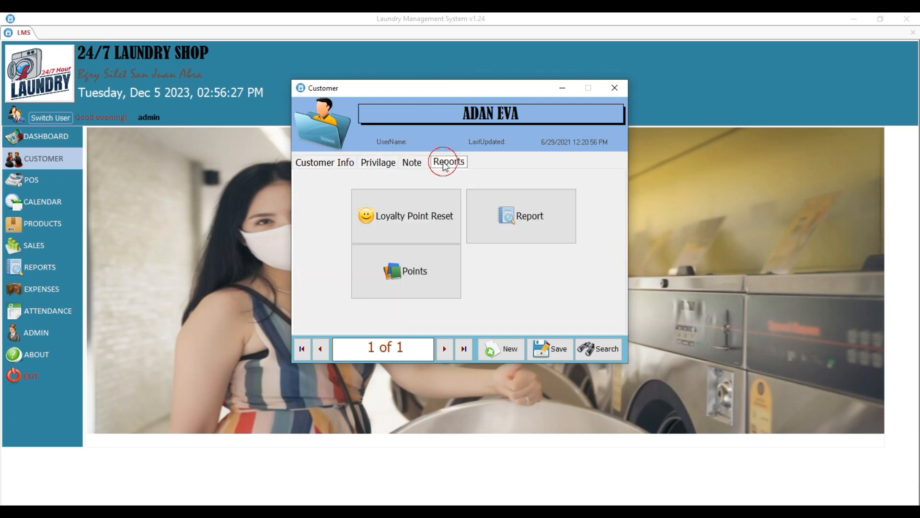
{"action": "left_click", "coordinate": [324, 165]}
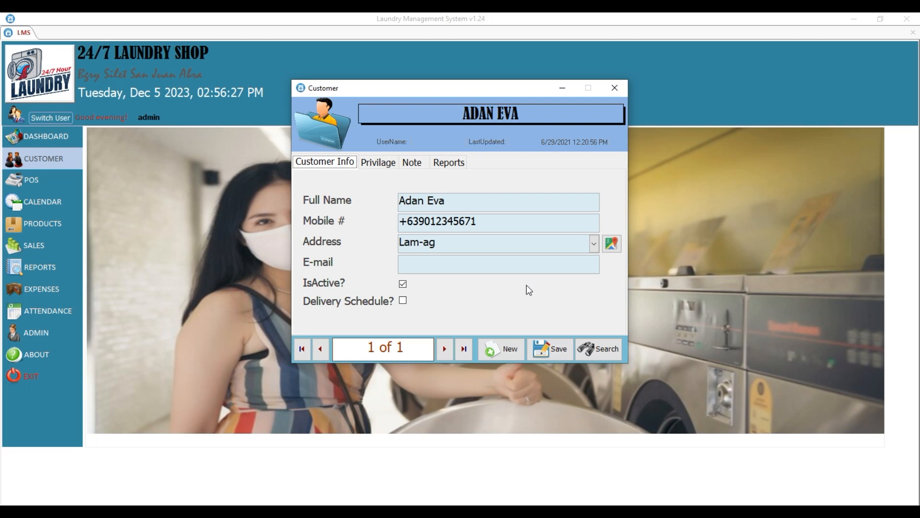
{"action": "left_click", "coordinate": [378, 163]}
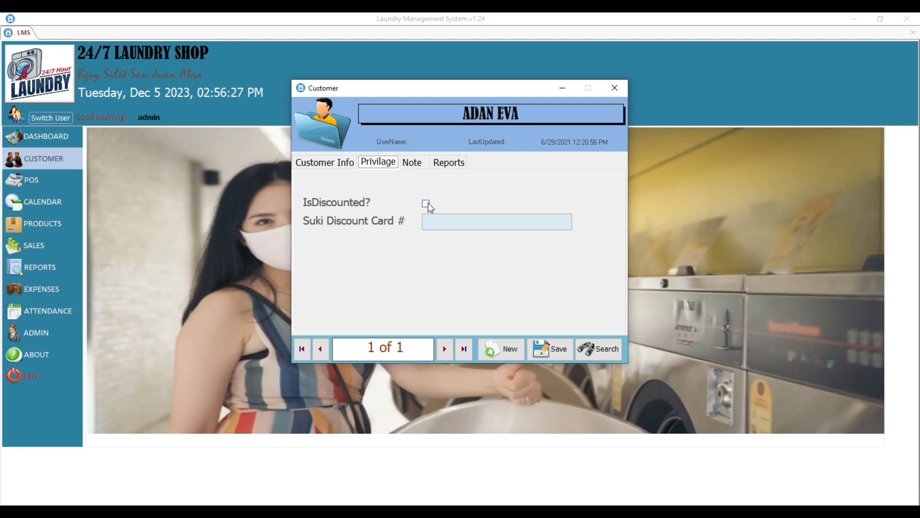
{"action": "left_click", "coordinate": [417, 167]}
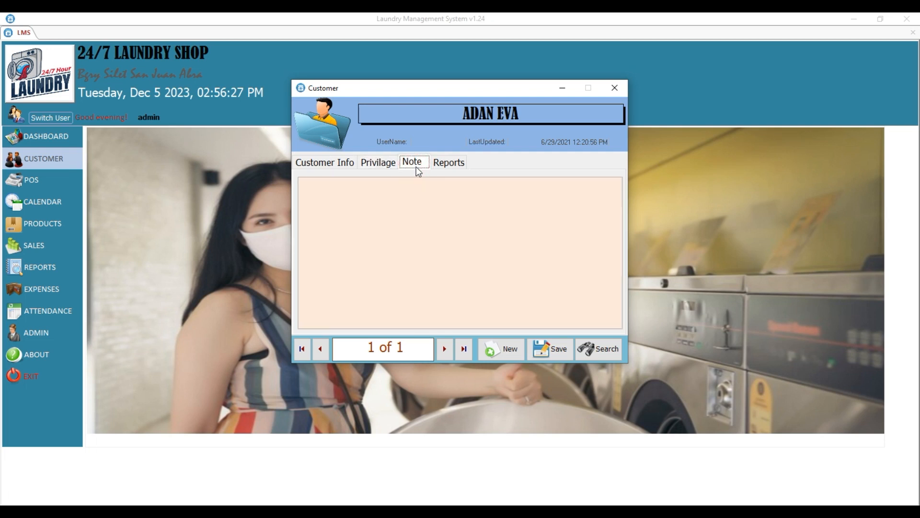
Save the customer note 'Bagong Customer pero mabilis magbayad ng utang'.
{"action": "left_click", "coordinate": [410, 190]}
{"action": "type", "text": "Bagong Customer pero mabilis magbayad ng"}
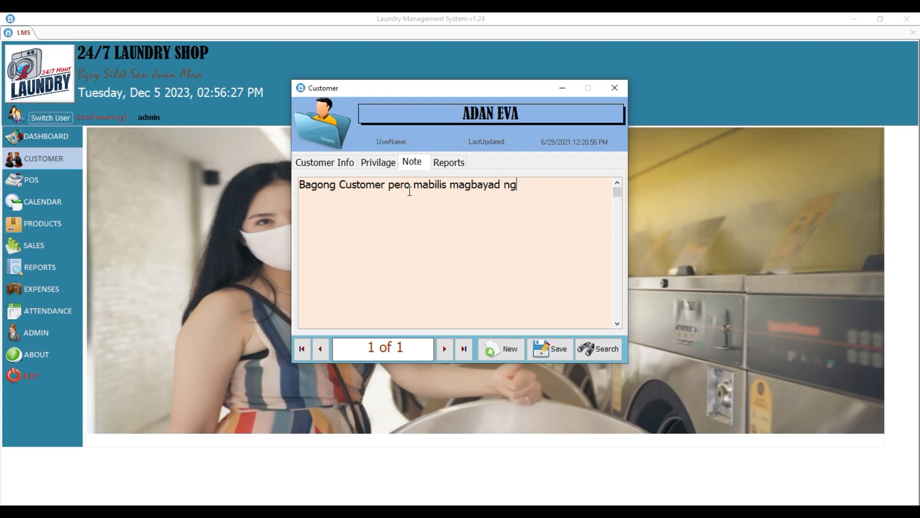
{"action": "type", "text": " utang"}
{"action": "left_click", "coordinate": [537, 350]}
{"action": "left_click", "coordinate": [498, 307]}
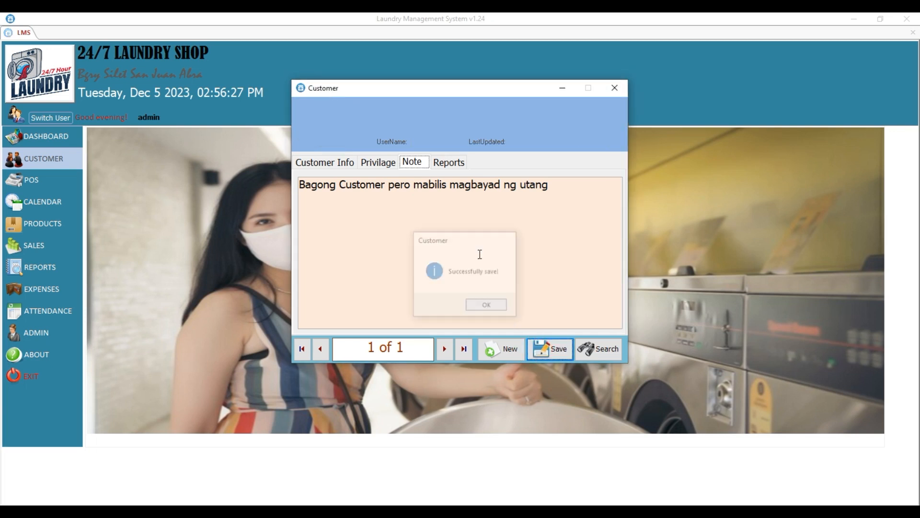
{"action": "left_click", "coordinate": [449, 163]}
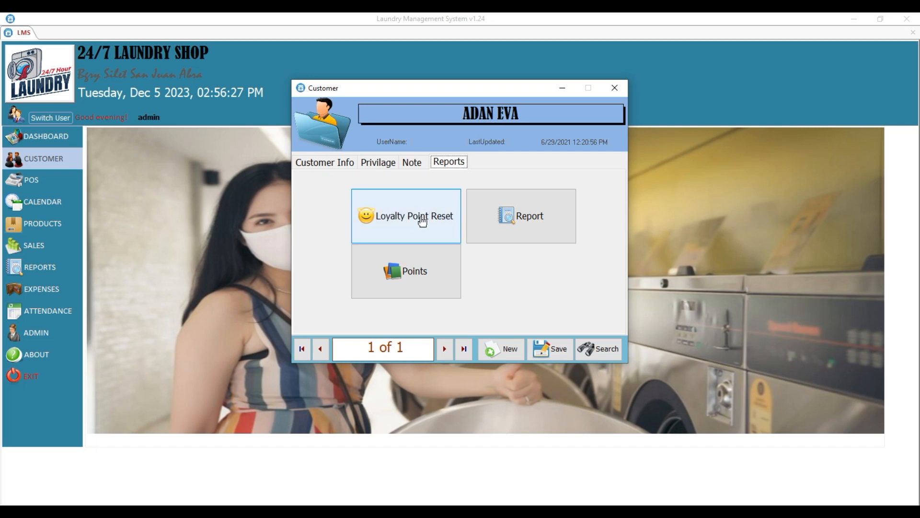
Check the Loyalty Points Reset window showing 8 of 10 points, then close it.
{"action": "left_click", "coordinate": [399, 224]}
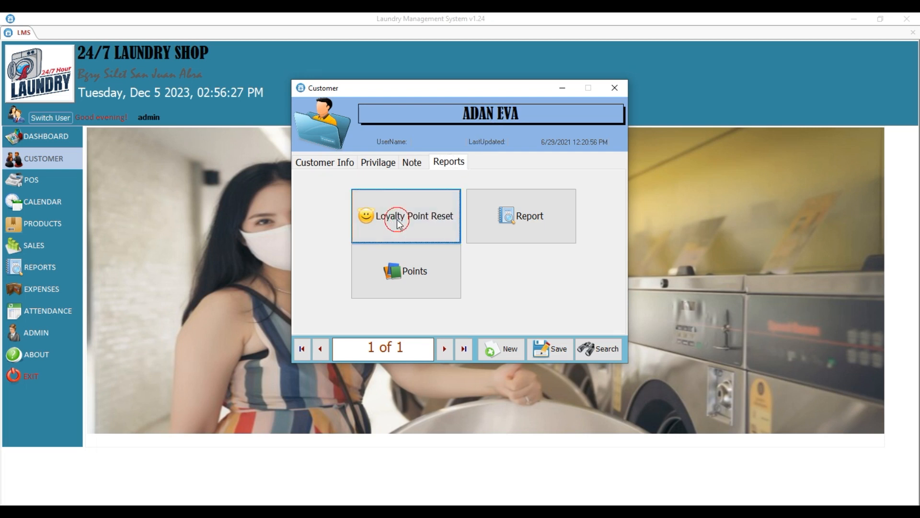
{"action": "left_click_drag", "start_coordinate": [458, 129], "coordinate": [683, 135]}
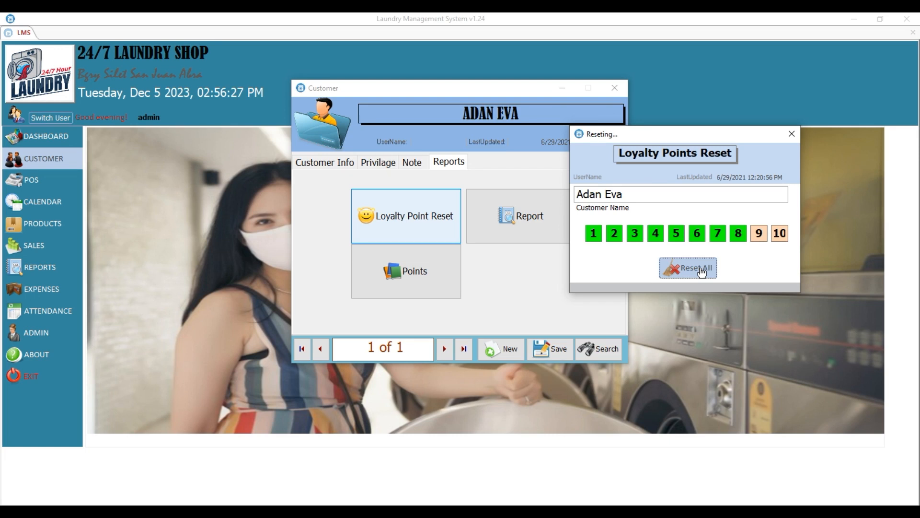
{"action": "left_click", "coordinate": [790, 136]}
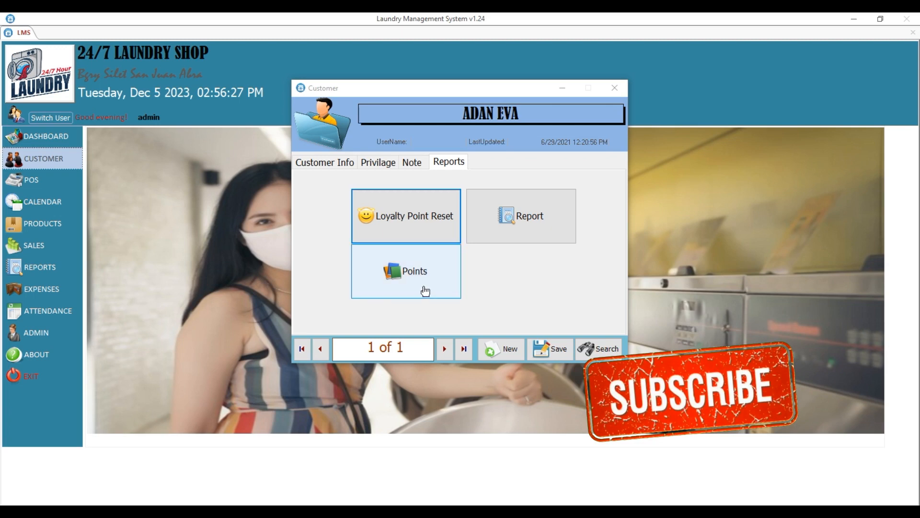
{"action": "left_click", "coordinate": [413, 285]}
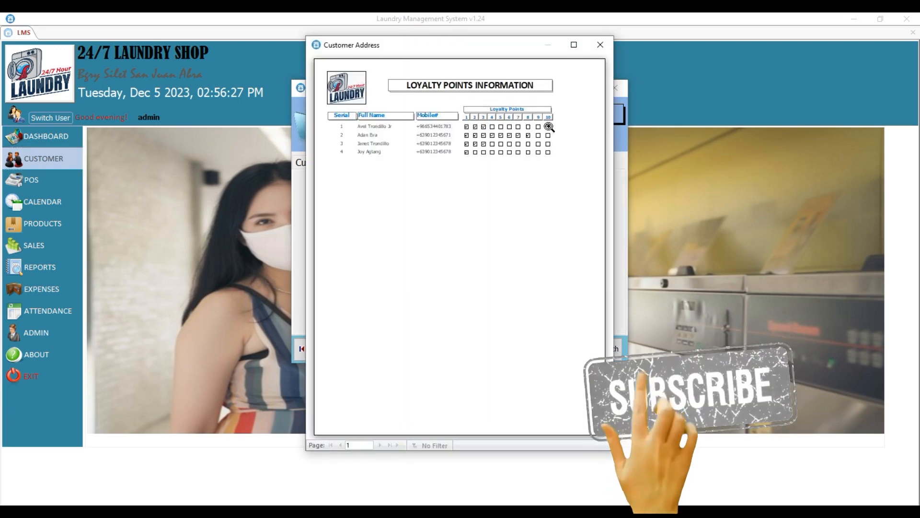
{"action": "left_click", "coordinate": [574, 44]}
{"action": "left_click", "coordinate": [469, 83]}
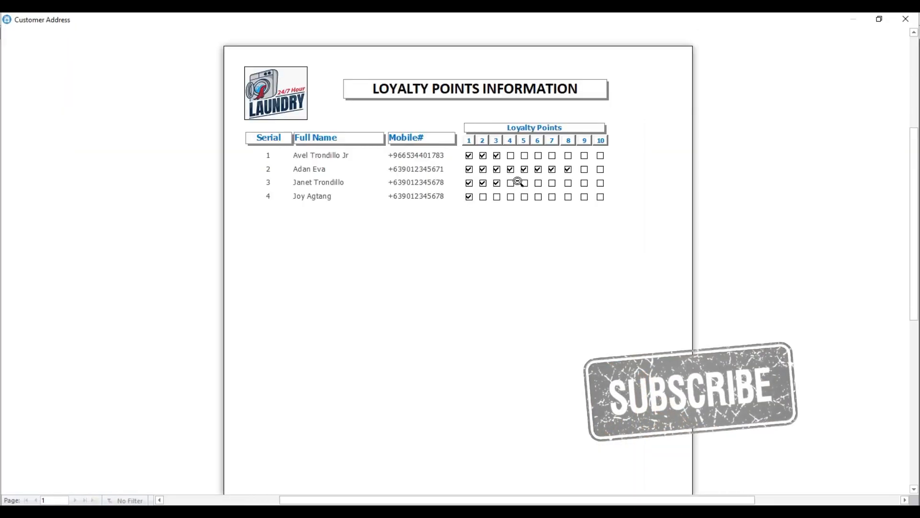
{"action": "scroll", "coordinate": [517, 182], "scroll_direction": "up", "scroll_amount": 1}
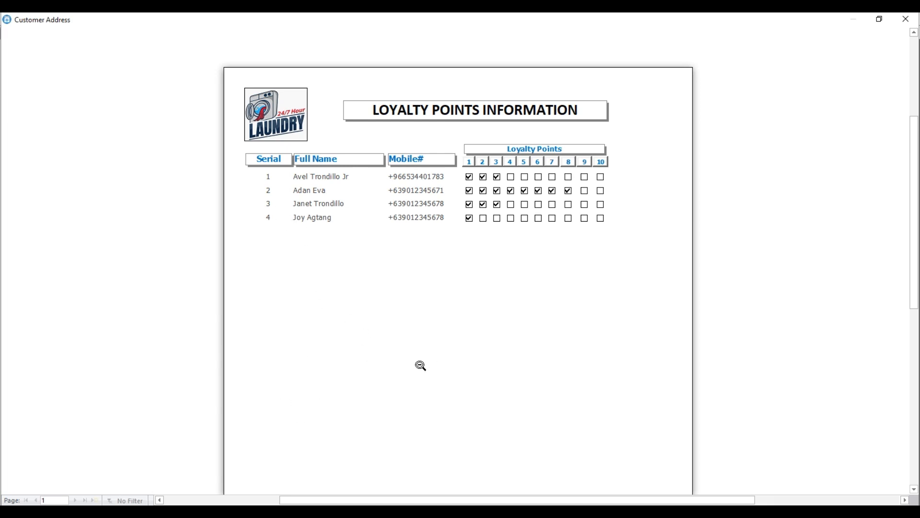
{"action": "left_click", "coordinate": [513, 207]}
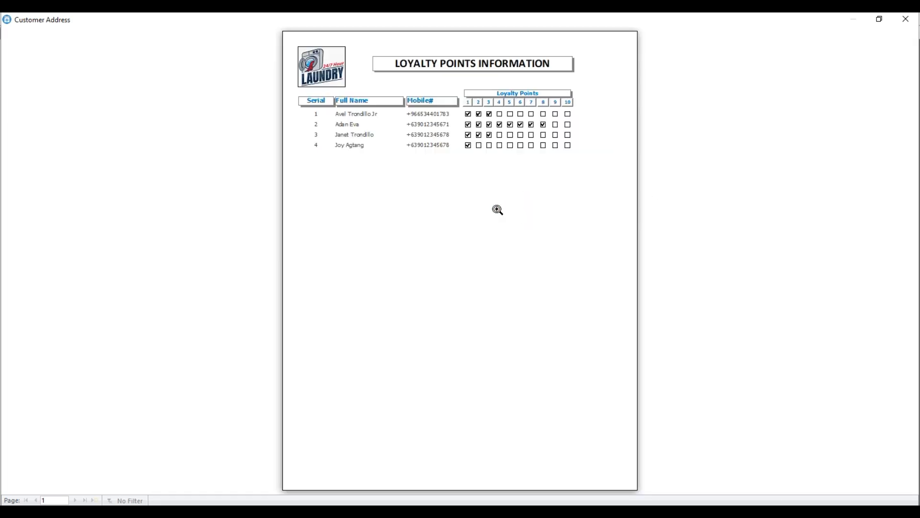
{"action": "left_click", "coordinate": [912, 21]}
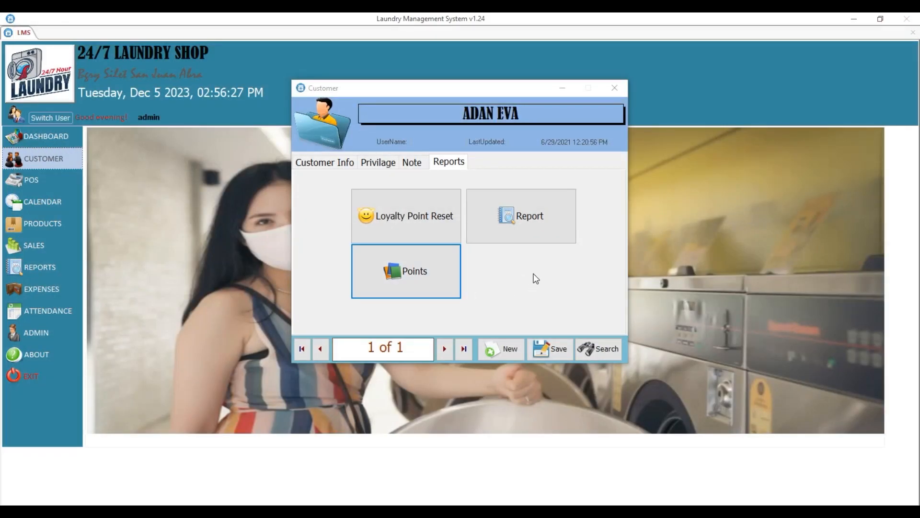
{"action": "left_click", "coordinate": [544, 235]}
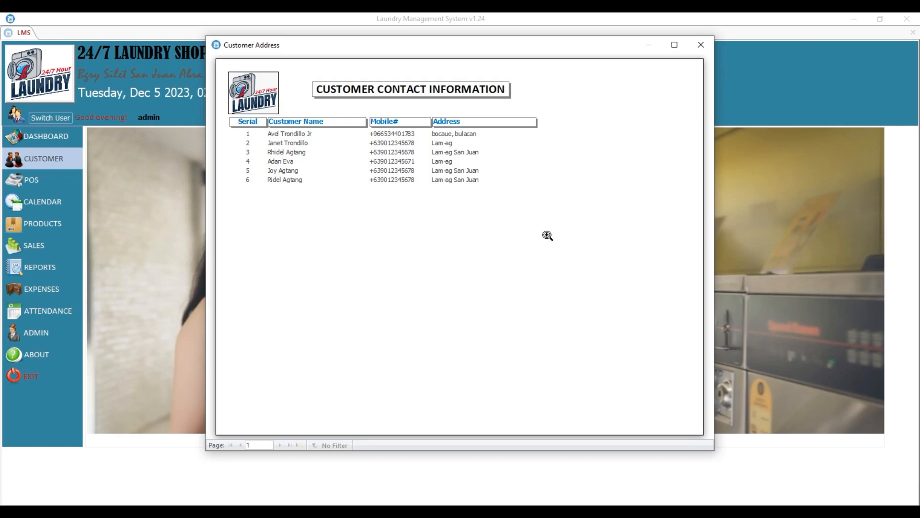
{"action": "left_click", "coordinate": [674, 44]}
{"action": "left_click", "coordinate": [465, 129]}
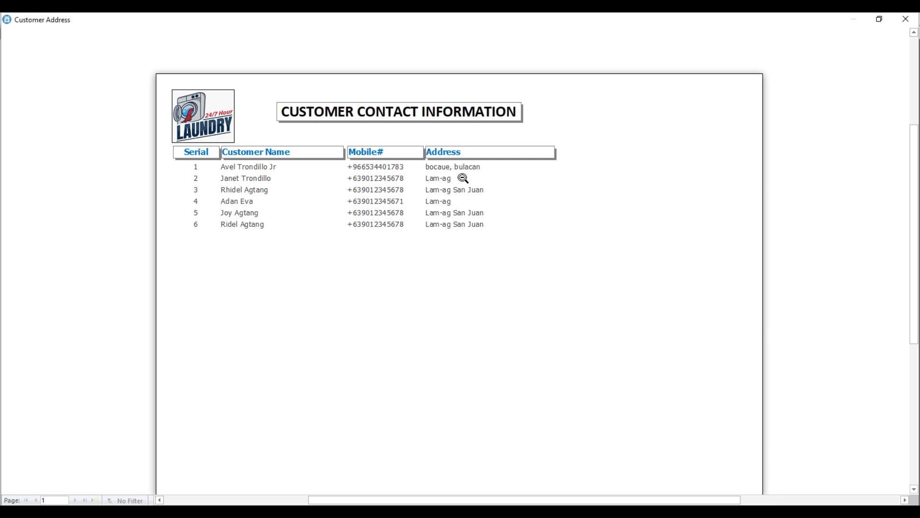
{"action": "left_click", "coordinate": [427, 295]}
{"action": "key", "text": "ctrl+p"}
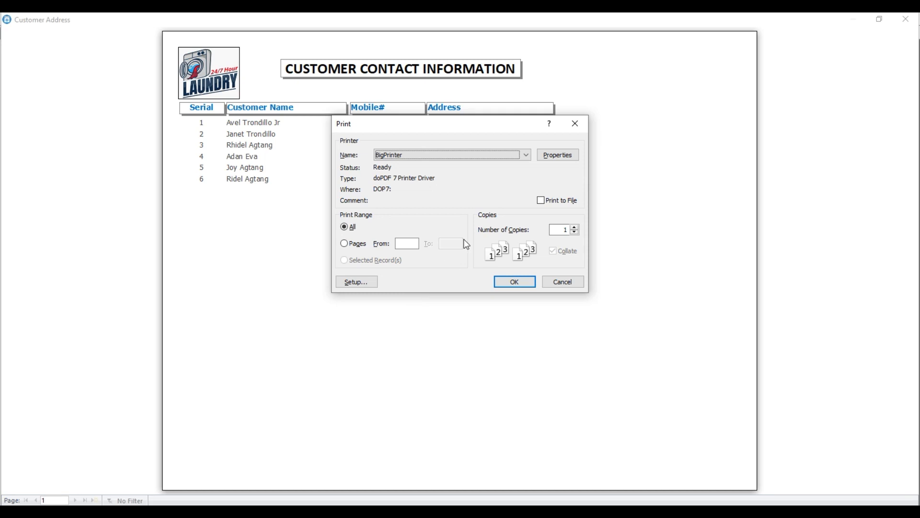
{"action": "left_click", "coordinate": [472, 154]}
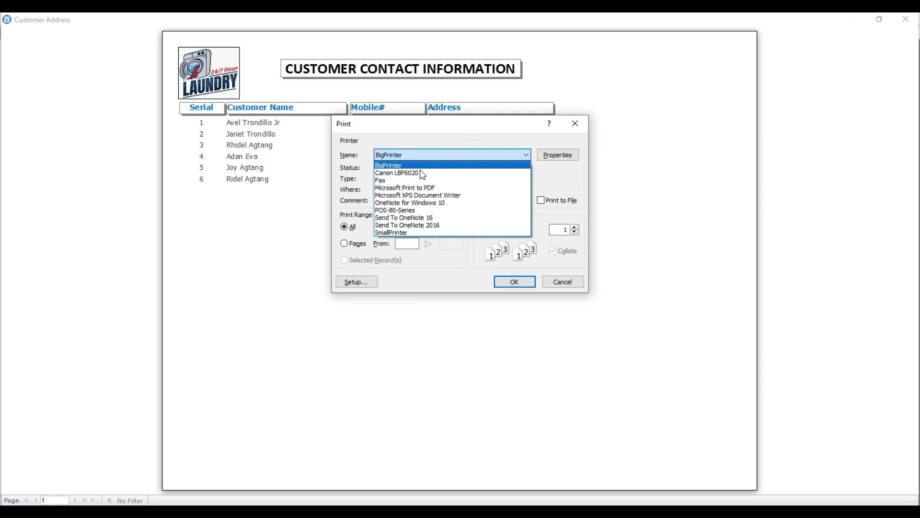
{"action": "left_click", "coordinate": [422, 137]}
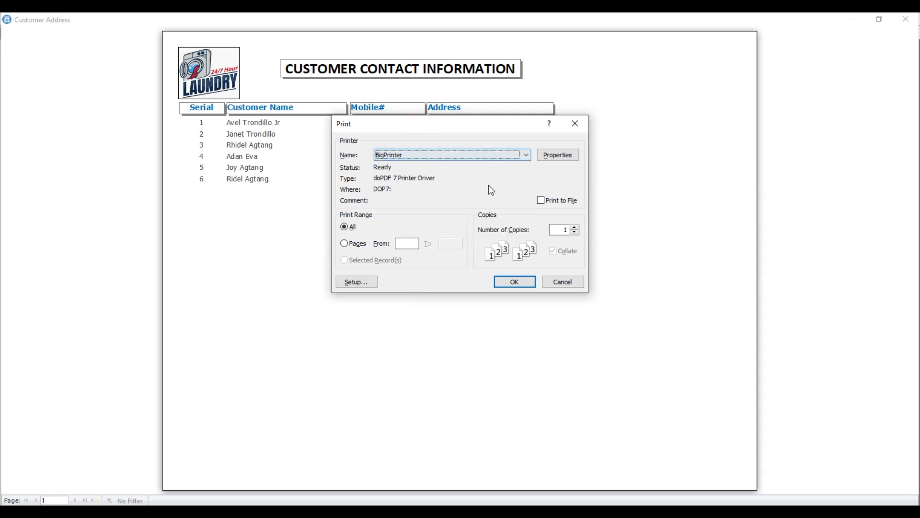
{"action": "left_click", "coordinate": [564, 285]}
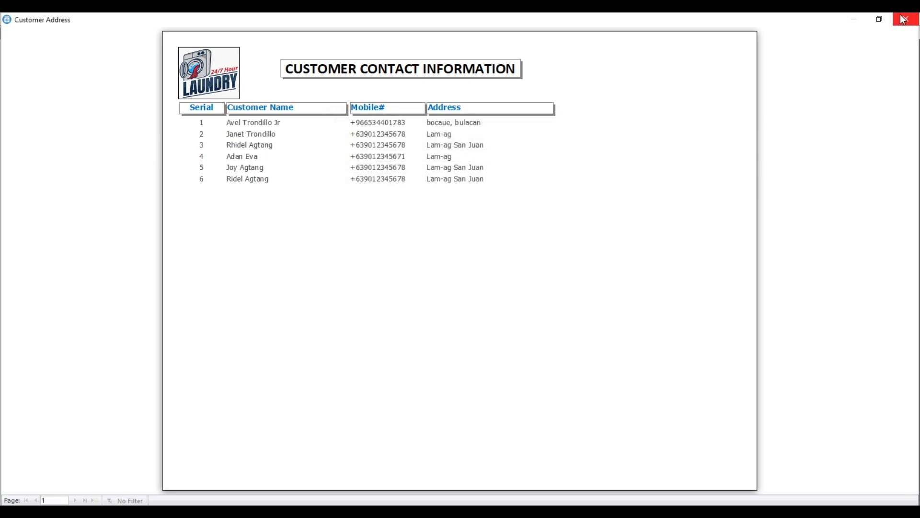
{"action": "left_click", "coordinate": [903, 19]}
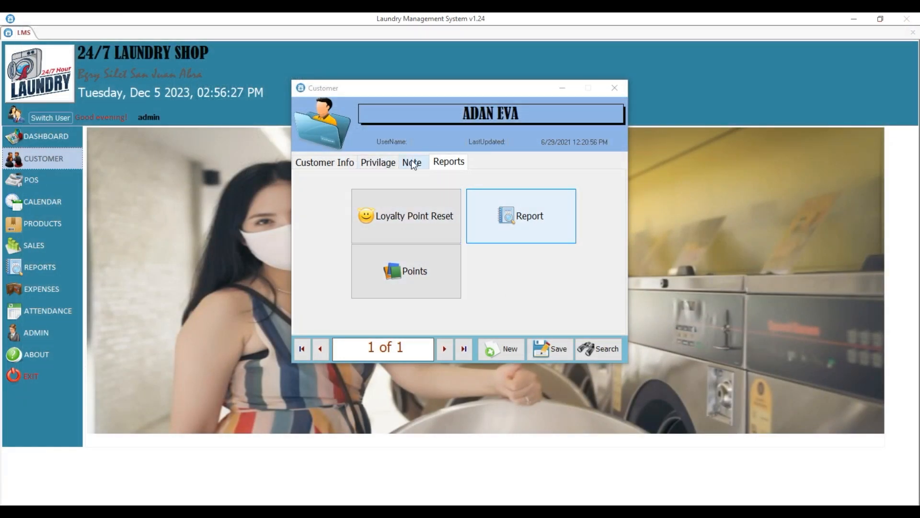
Start a blank new customer record from the Customer window.
{"action": "left_click", "coordinate": [377, 162]}
{"action": "left_click", "coordinate": [319, 162]}
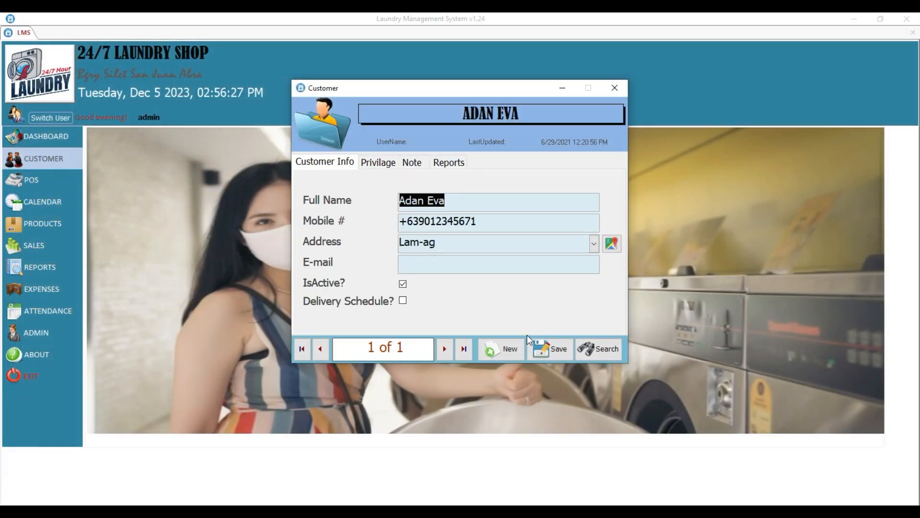
{"action": "left_click", "coordinate": [500, 349]}
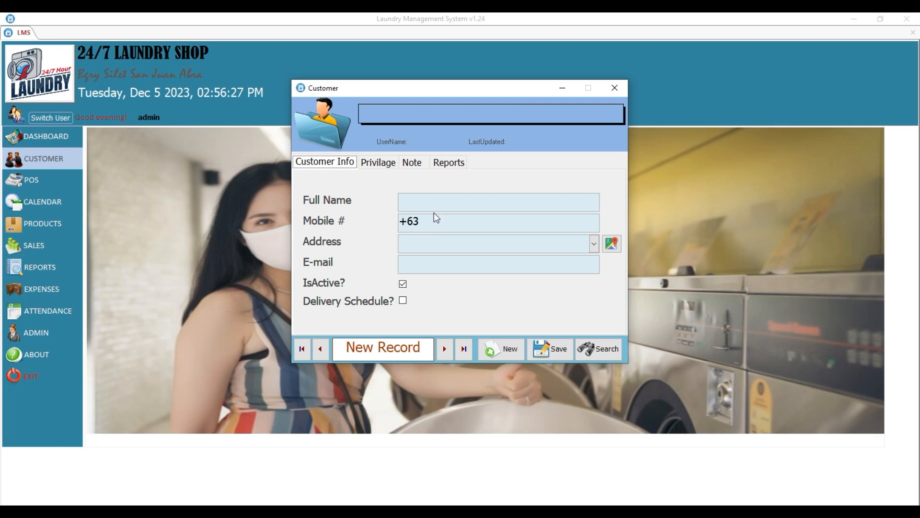
{"action": "left_click", "coordinate": [422, 222]}
{"action": "left_click", "coordinate": [324, 356]}
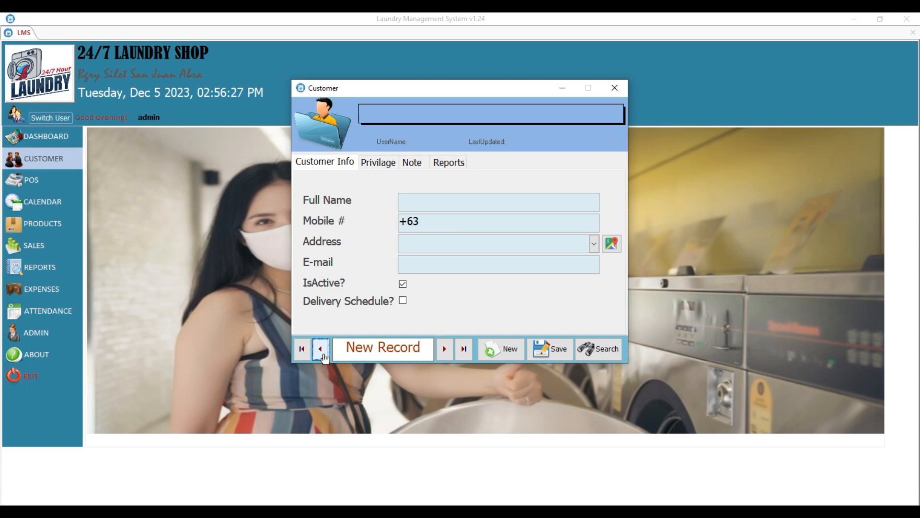
Discard the unsaved new record and open the first customer in the search list.
{"action": "left_click", "coordinate": [605, 349]}
{"action": "left_click", "coordinate": [452, 300]}
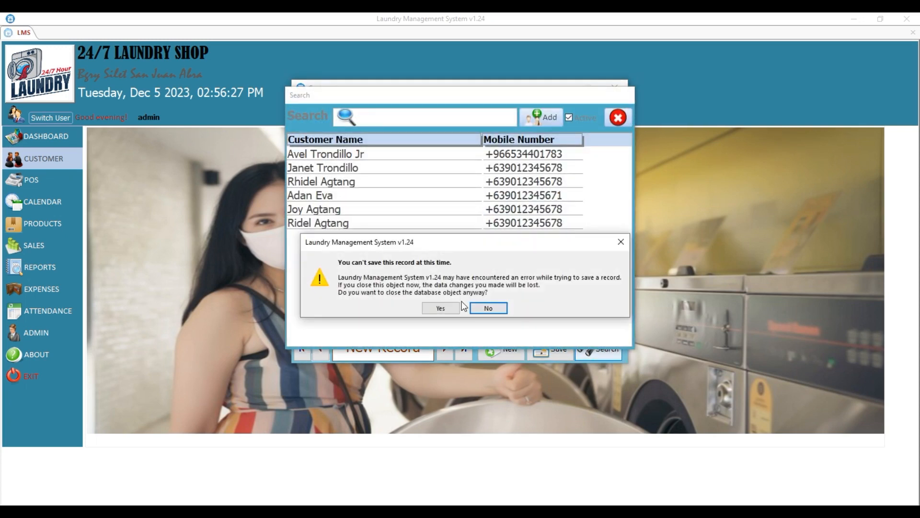
{"action": "left_click", "coordinate": [445, 306]}
{"action": "double_click", "coordinate": [360, 157]}
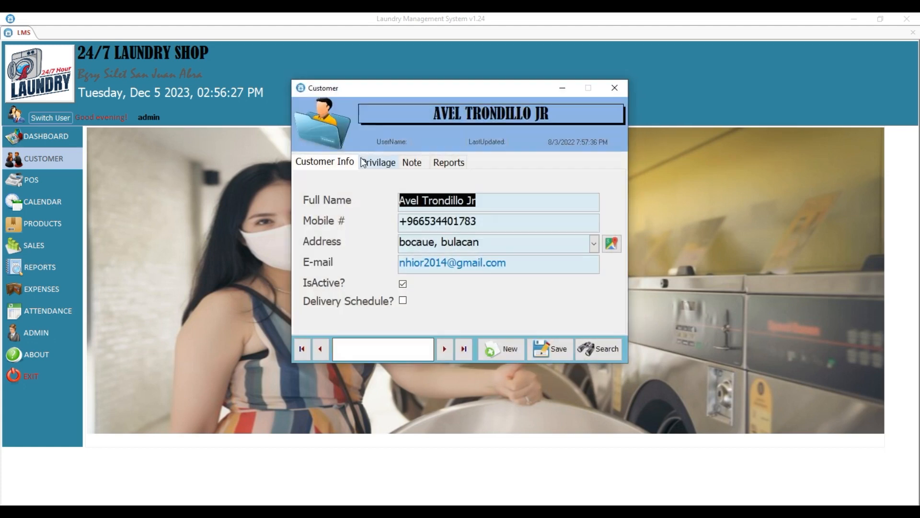
Untick IsActive? on the last-listed customer, save, and return to the search list.
{"action": "left_click", "coordinate": [594, 354]}
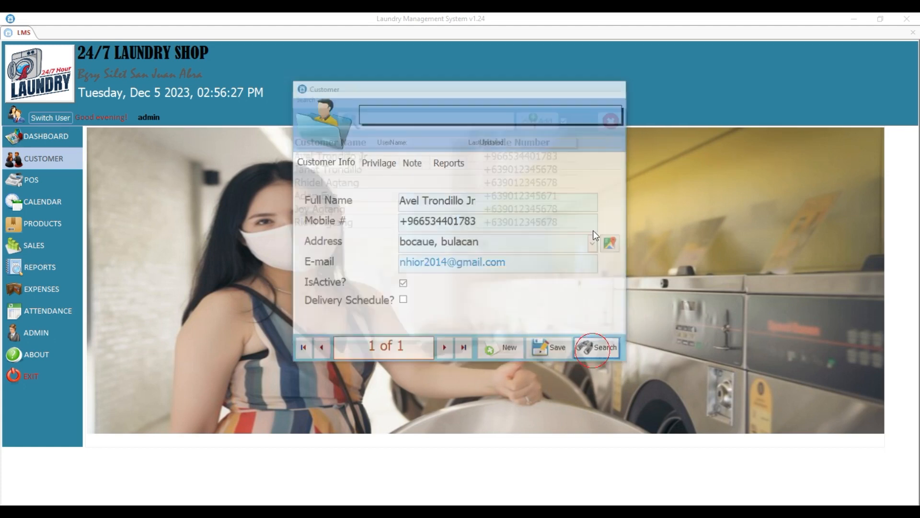
{"action": "left_click", "coordinate": [568, 117]}
{"action": "left_click", "coordinate": [568, 118]}
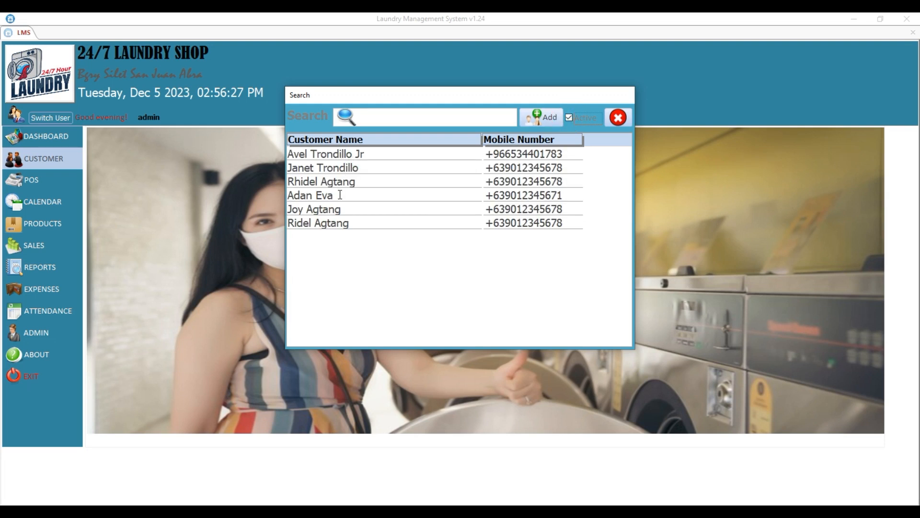
{"action": "left_click", "coordinate": [353, 222]}
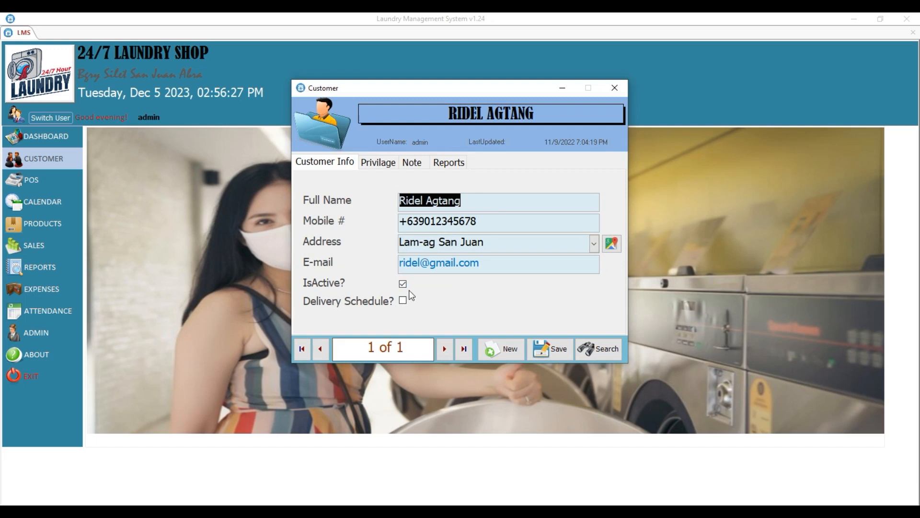
{"action": "left_click", "coordinate": [407, 285]}
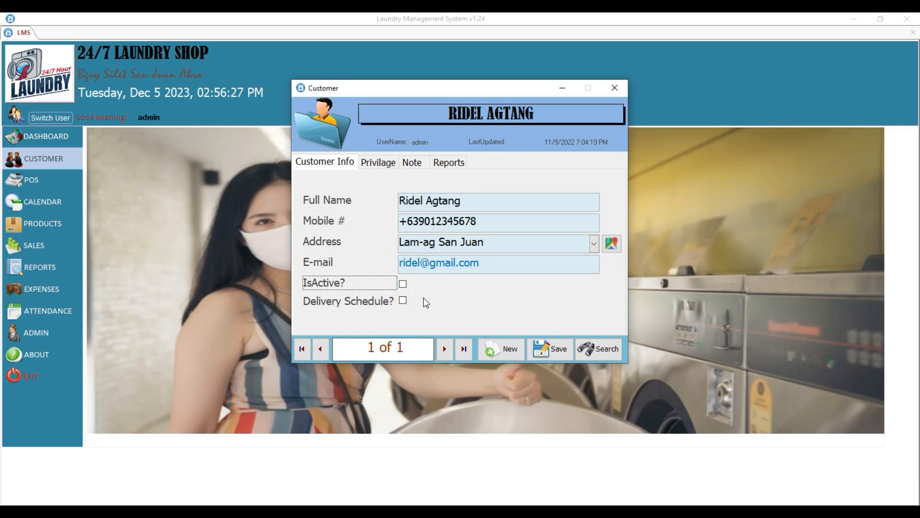
{"action": "left_click", "coordinate": [561, 360]}
{"action": "left_click", "coordinate": [493, 307]}
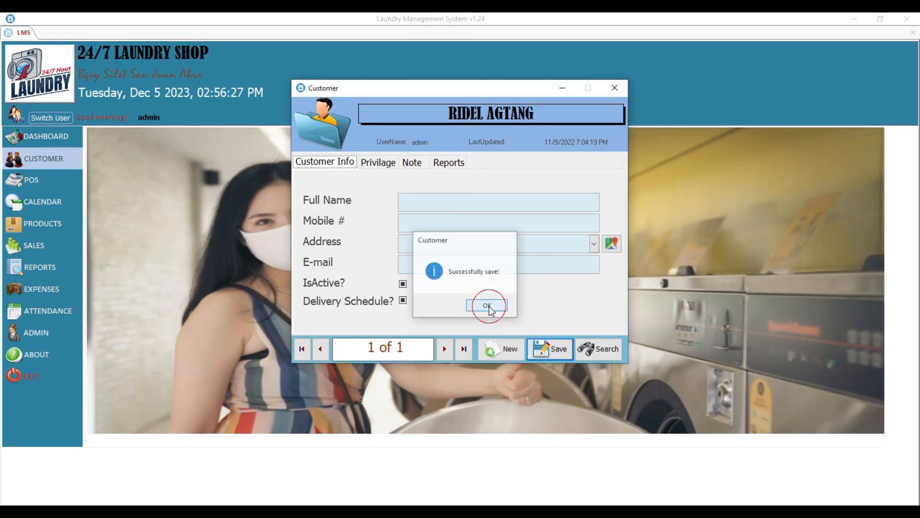
{"action": "left_click", "coordinate": [585, 346]}
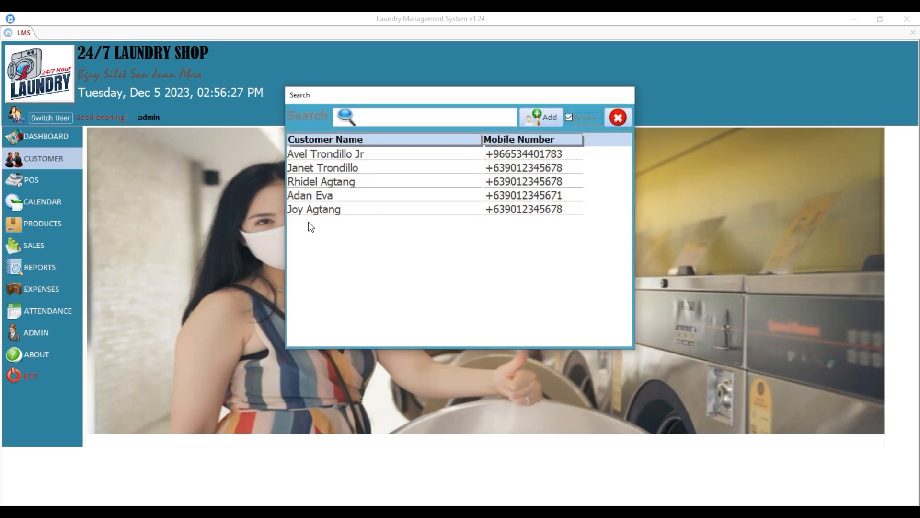
Reopen the inactive customer, tick them active again, and close the Customer window.
{"action": "left_click", "coordinate": [569, 118]}
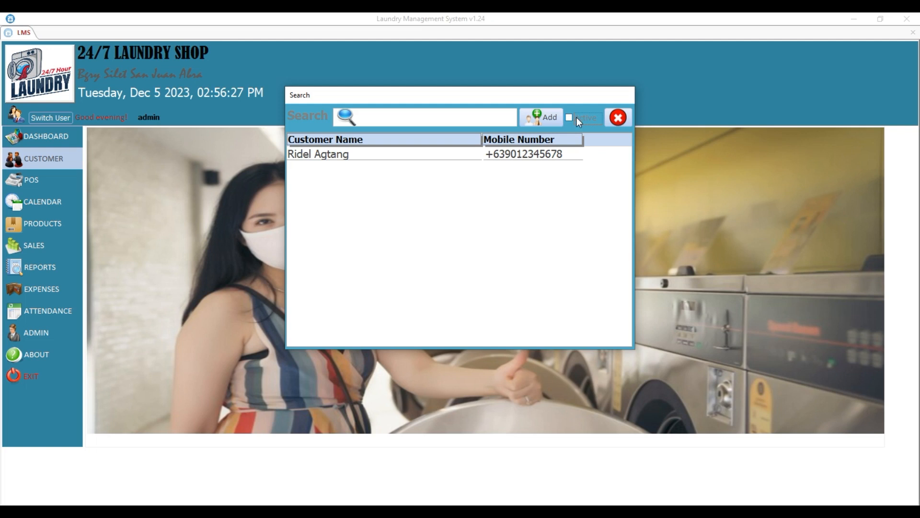
{"action": "double_click", "coordinate": [350, 152]}
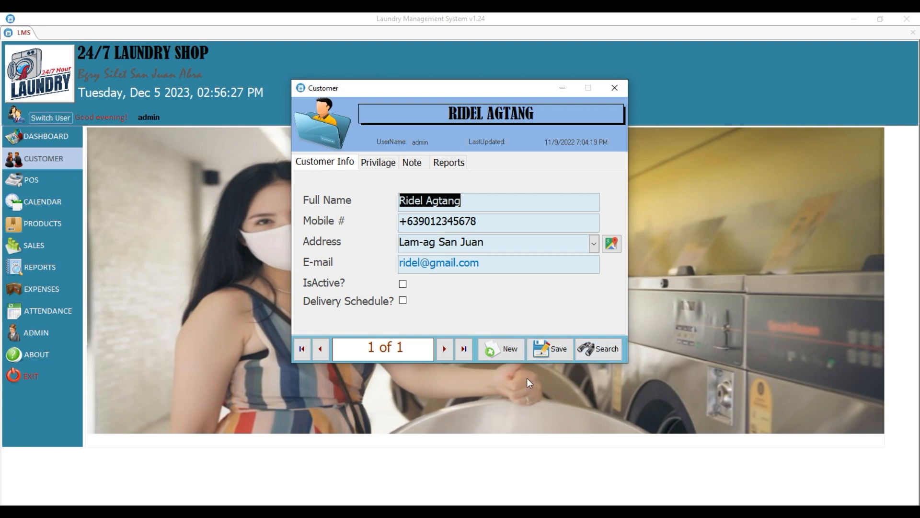
{"action": "left_click", "coordinate": [404, 285]}
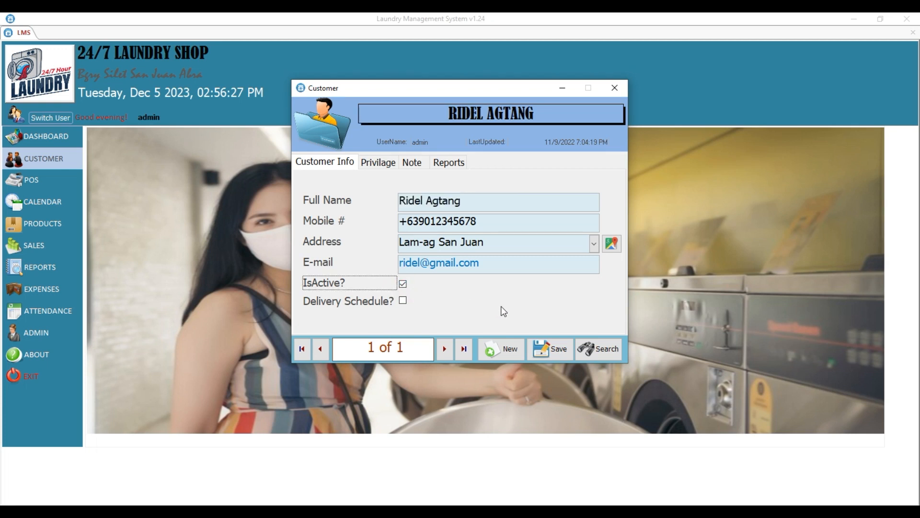
{"action": "left_click", "coordinate": [614, 91]}
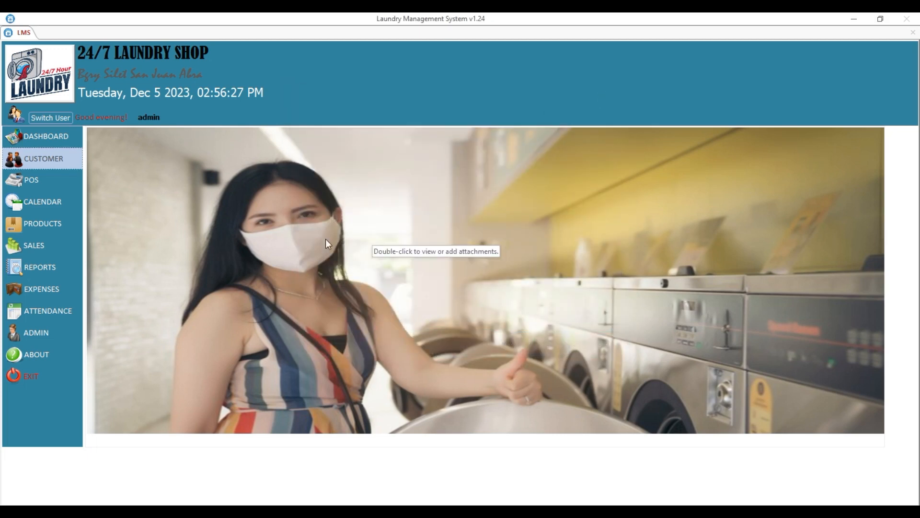
In Point of Sale, start new order 158 for the customer found by searching 'r' and make it a Delivery order.
{"action": "left_click", "coordinate": [37, 188]}
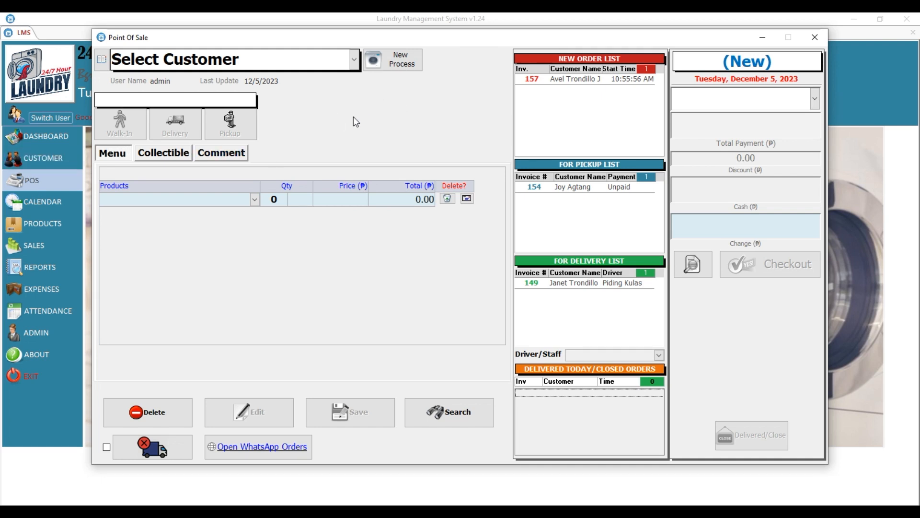
{"action": "left_click", "coordinate": [398, 67]}
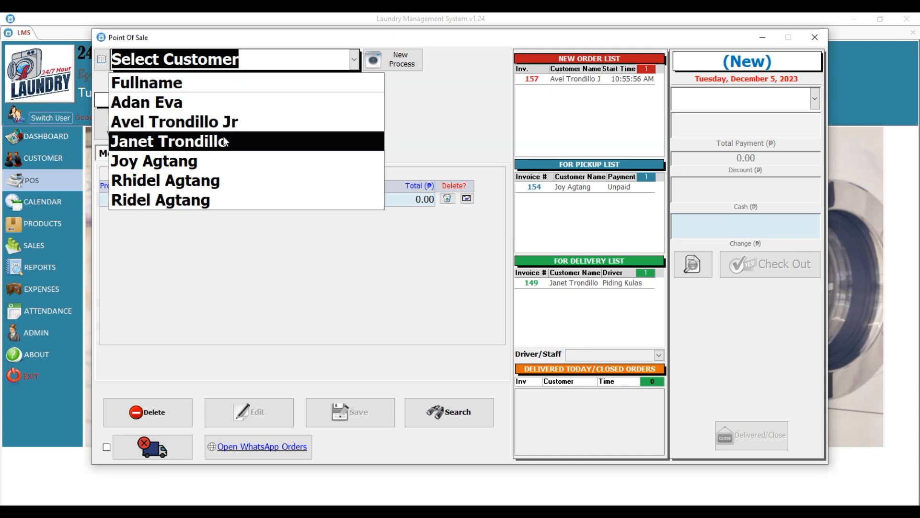
{"action": "key", "text": "BackSpace"}
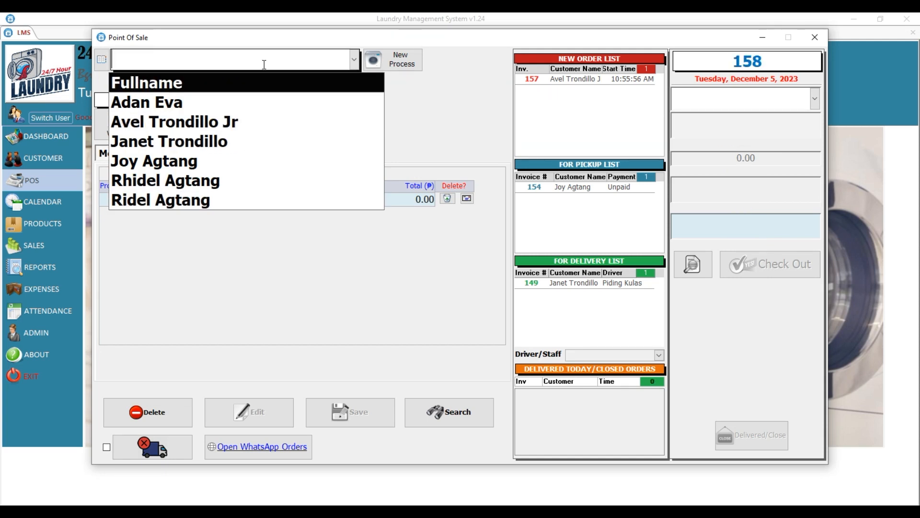
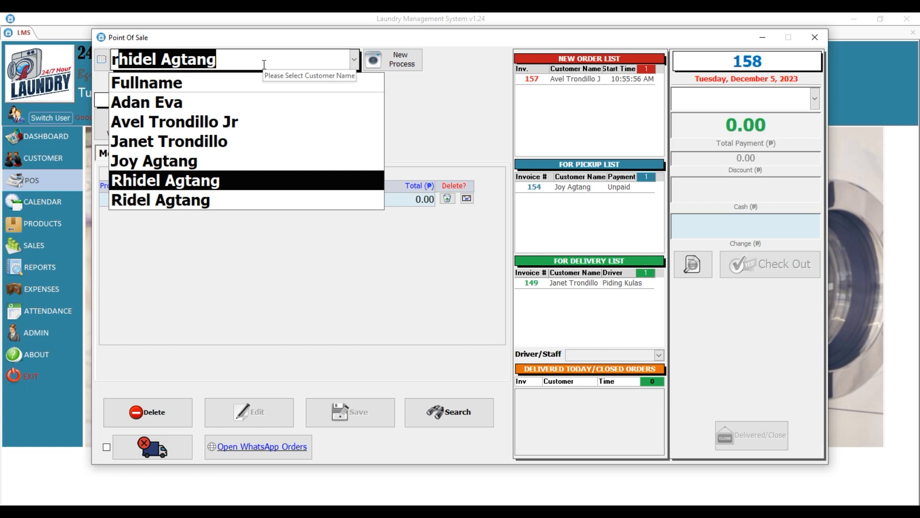
{"action": "left_click", "coordinate": [203, 181]}
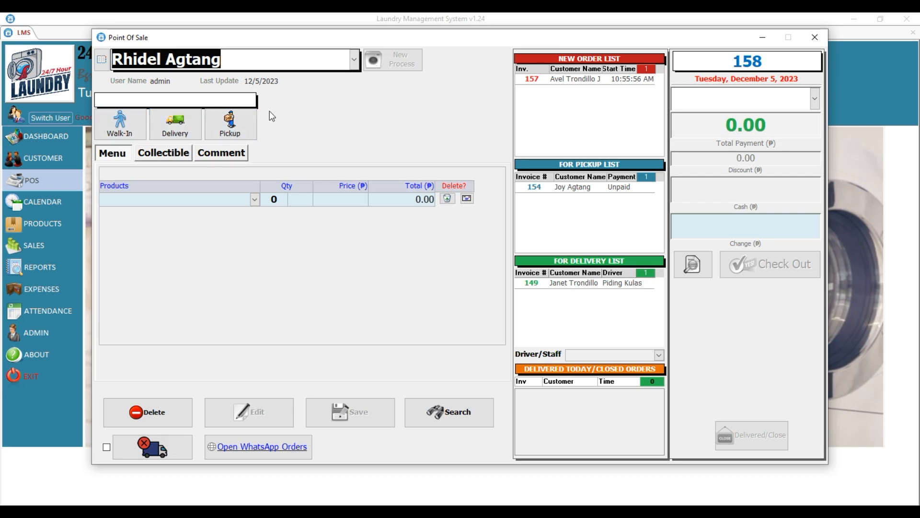
{"action": "left_click", "coordinate": [179, 127]}
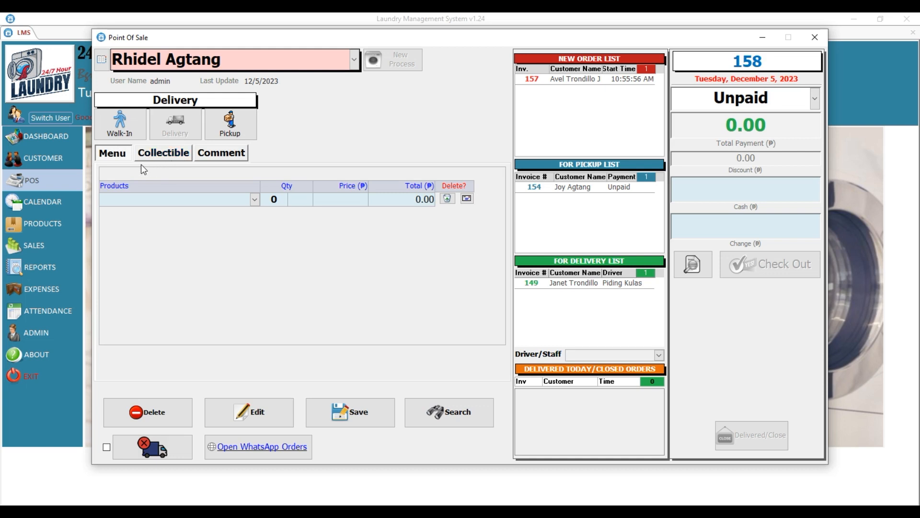
Add Wash/Fold/Dry (Ordinary Wash) qty 1 and Tide 4.5kg FREE qty 5 to order 158, then pick Downy as a third line.
{"action": "left_click", "coordinate": [246, 198]}
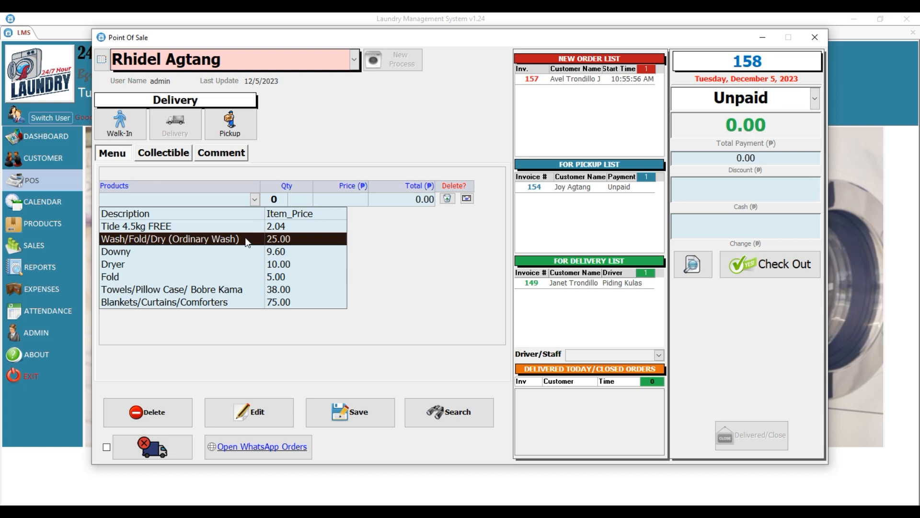
{"action": "left_click", "coordinate": [293, 241]}
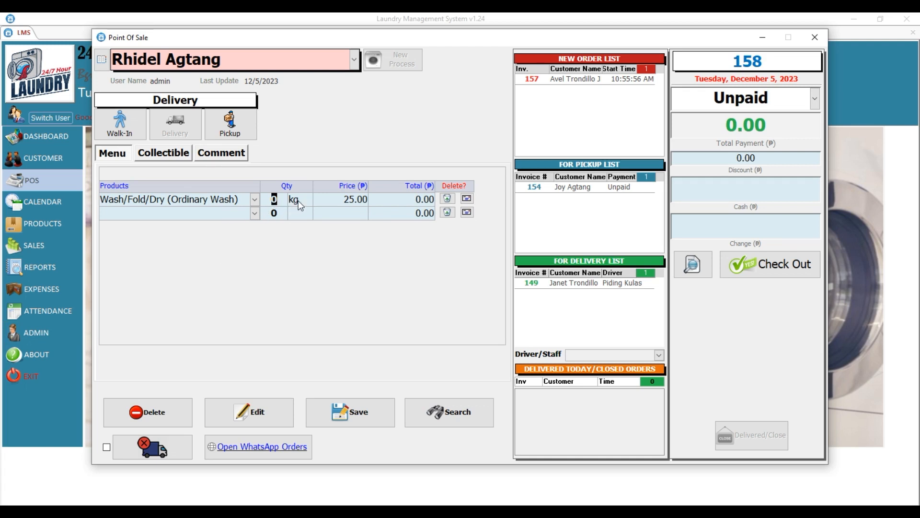
{"action": "type", "text": "1"}
{"action": "left_click", "coordinate": [254, 212]}
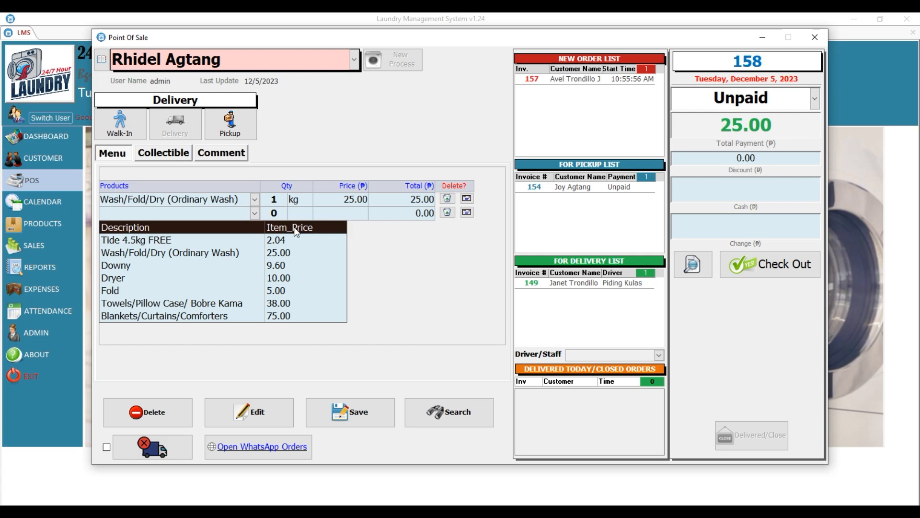
{"action": "left_click", "coordinate": [200, 241]}
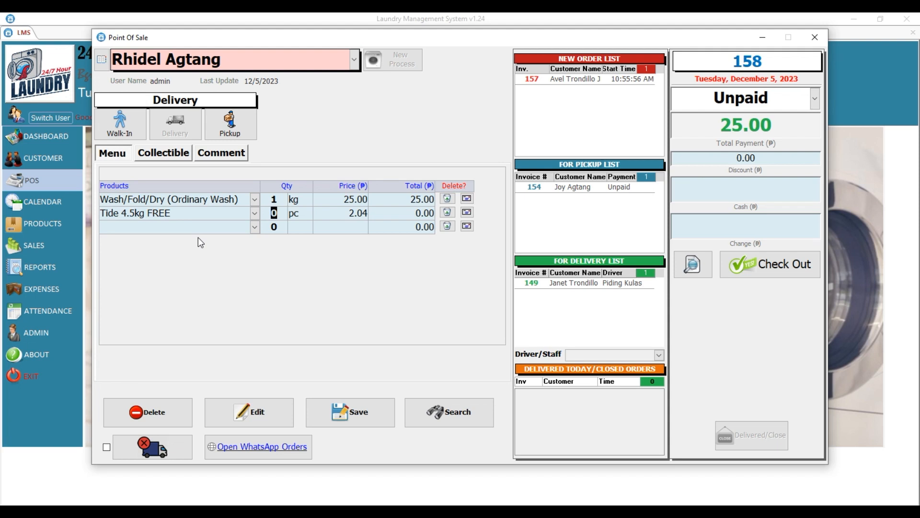
{"action": "type", "text": "5"}
{"action": "key", "text": "Return"}
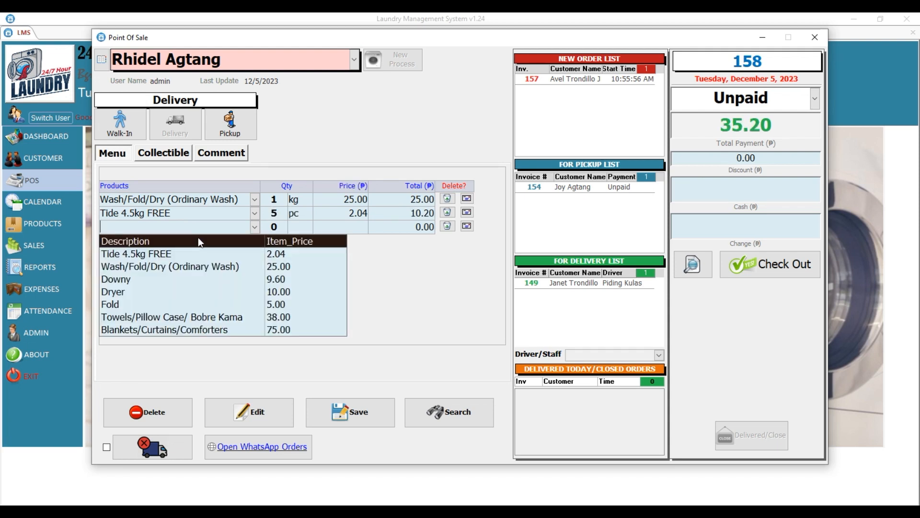
{"action": "left_click", "coordinate": [160, 278]}
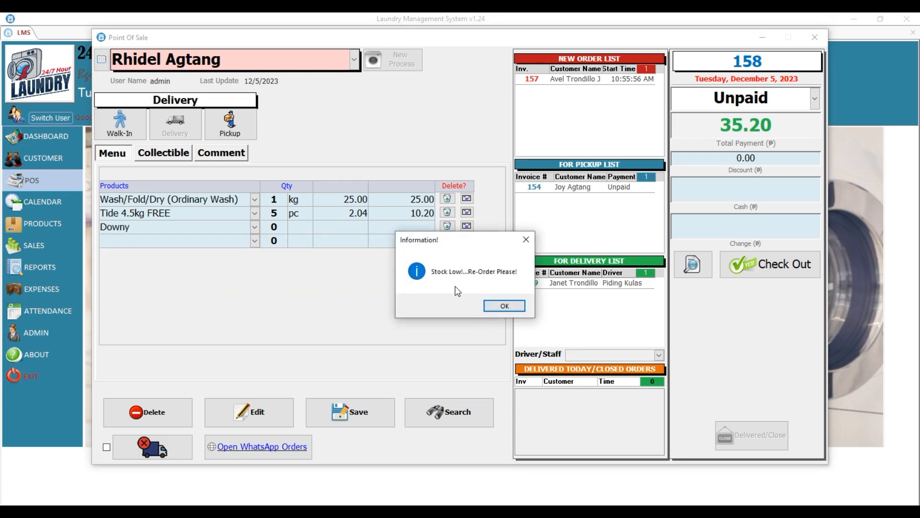
Dismiss the low and out-of-stock warnings, check Downy's stock details, and delete the Downy line.
{"action": "left_click", "coordinate": [499, 306]}
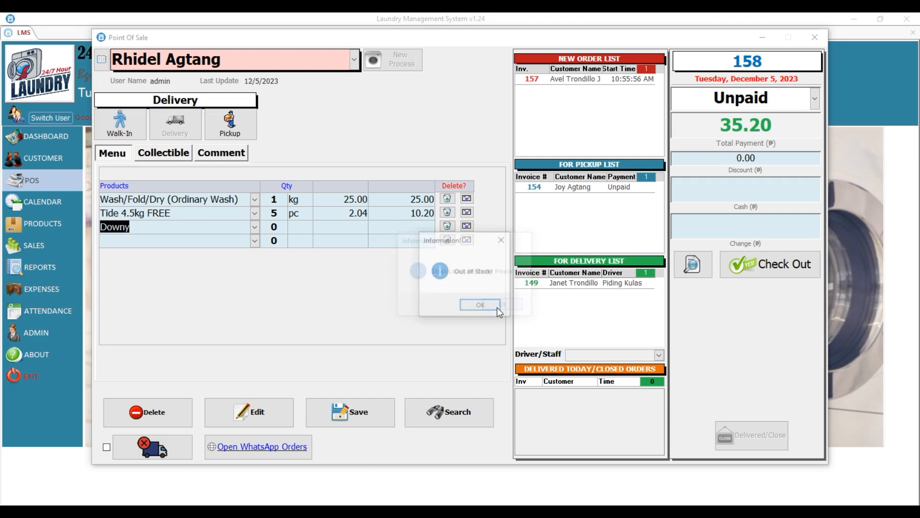
{"action": "left_click", "coordinate": [482, 305]}
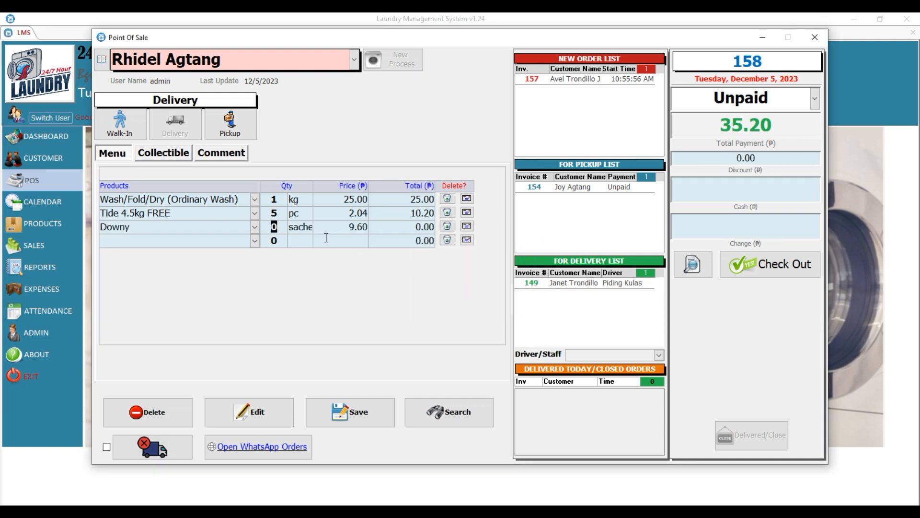
{"action": "left_click", "coordinate": [466, 225]}
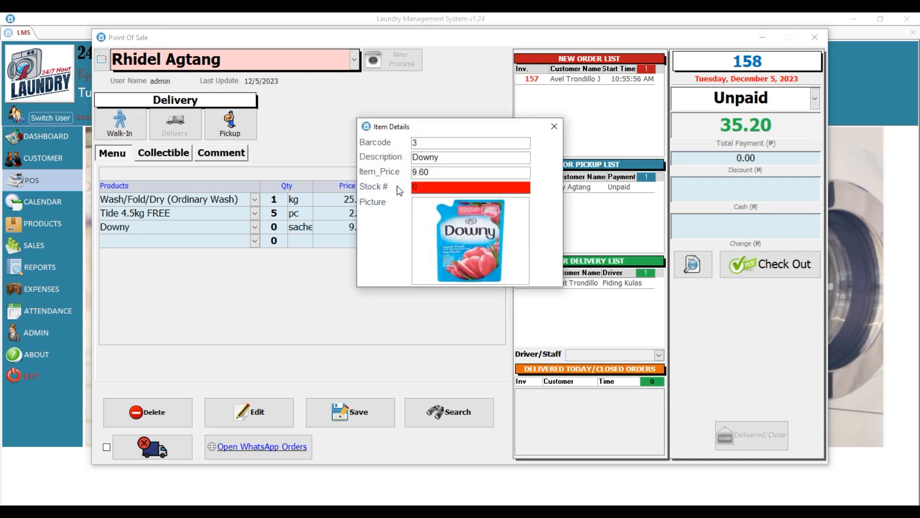
{"action": "left_click", "coordinate": [554, 127]}
{"action": "left_click", "coordinate": [446, 226]}
{"action": "left_click", "coordinate": [477, 305]}
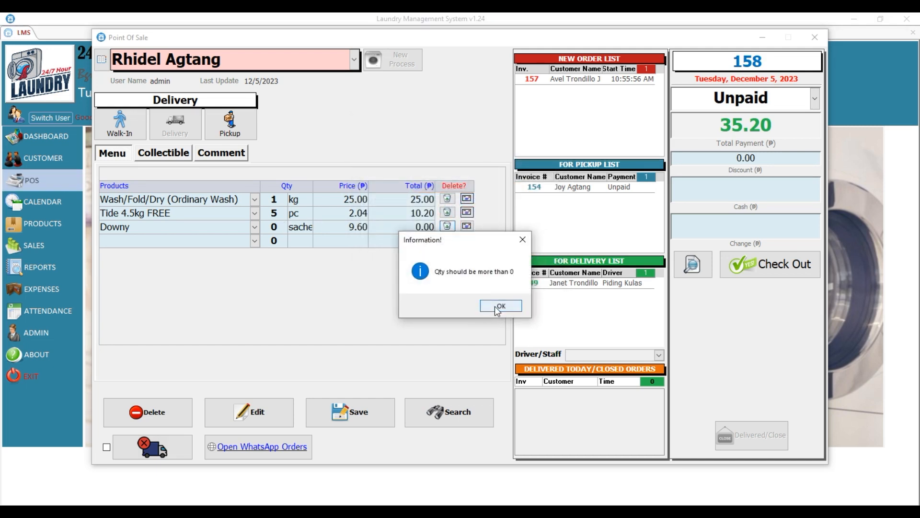
{"action": "left_click", "coordinate": [495, 306]}
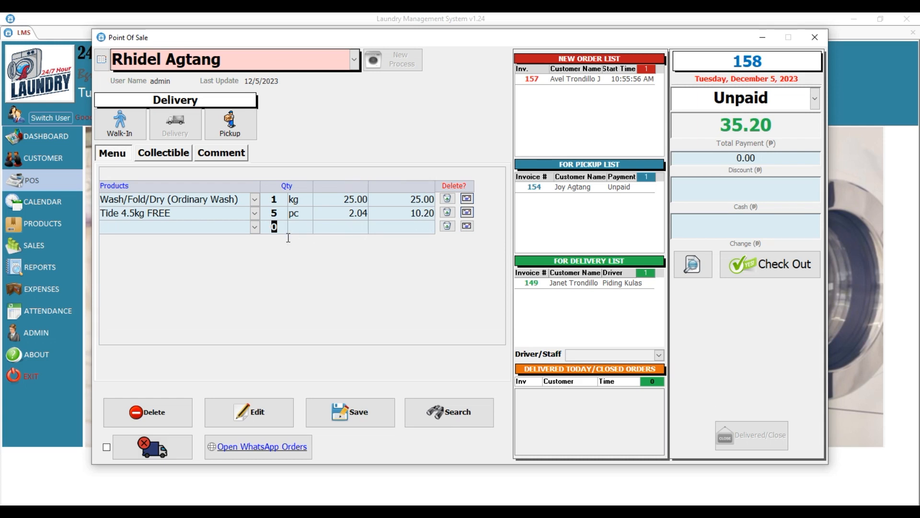
Open the product list for a third line twice, closing it each time without adding anything.
{"action": "left_click", "coordinate": [254, 226]}
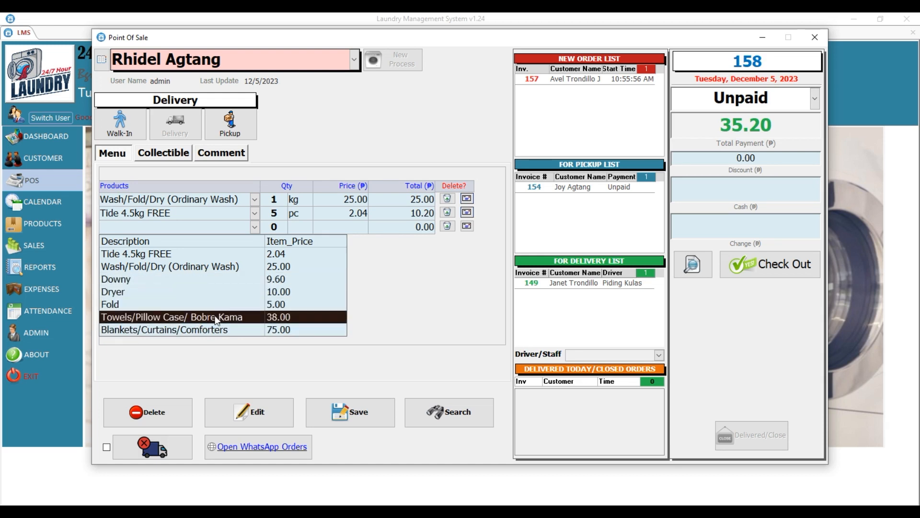
{"action": "left_click", "coordinate": [420, 270]}
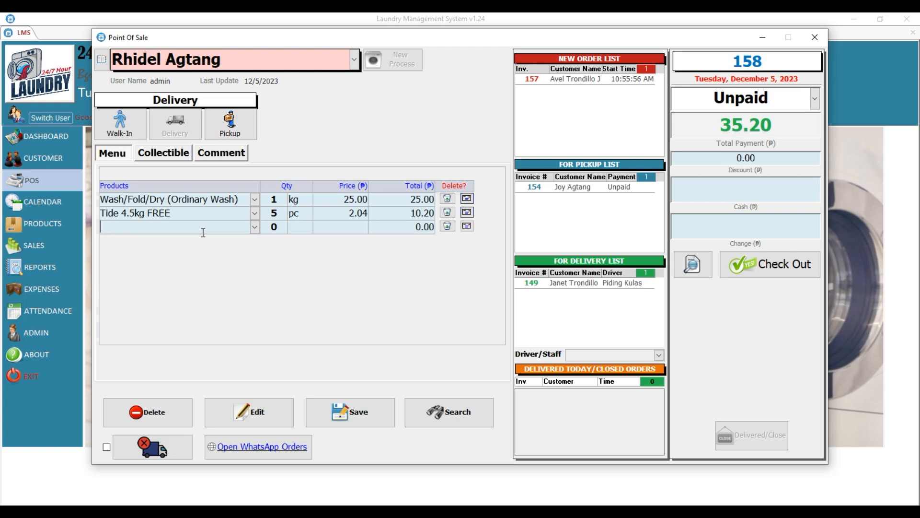
{"action": "left_click", "coordinate": [255, 227]}
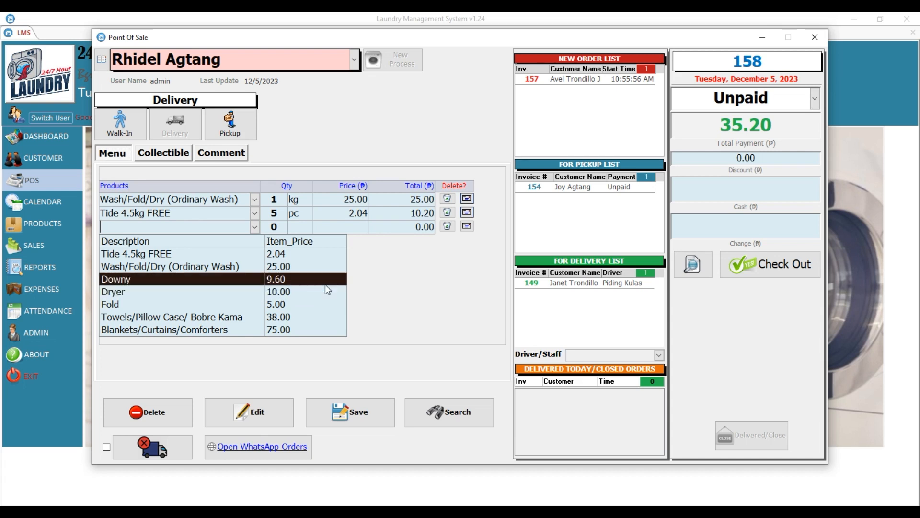
{"action": "left_click", "coordinate": [403, 289]}
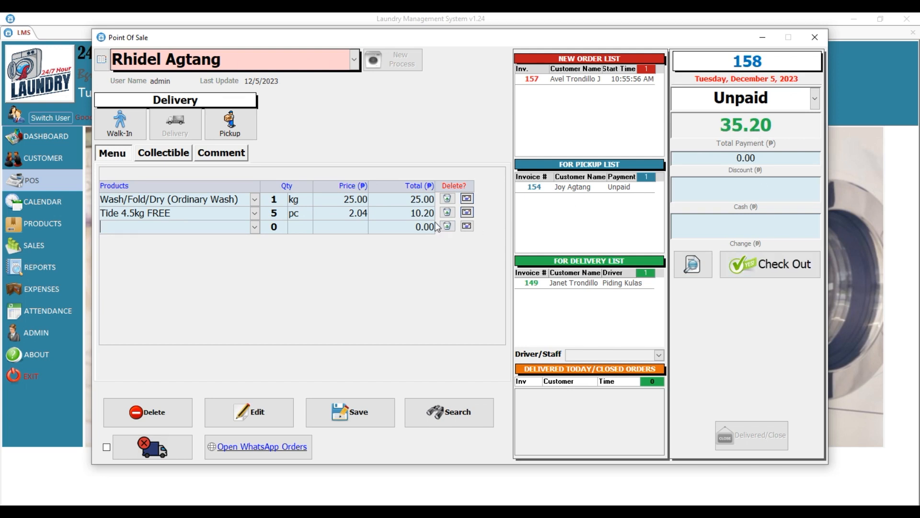
Check out order 158 without printing the invoice and award the customer loyalty point 1 of 10.
{"action": "left_click", "coordinate": [780, 273]}
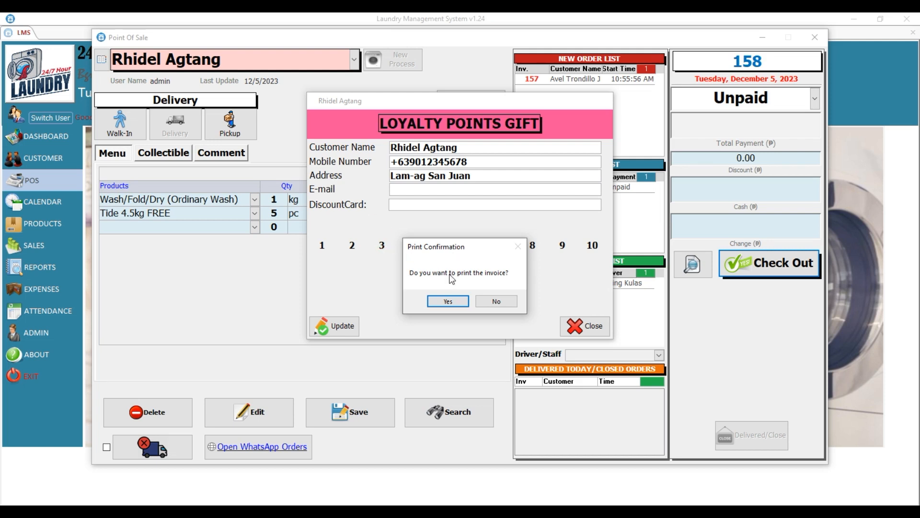
{"action": "left_click", "coordinate": [378, 170]}
{"action": "left_click", "coordinate": [491, 302]}
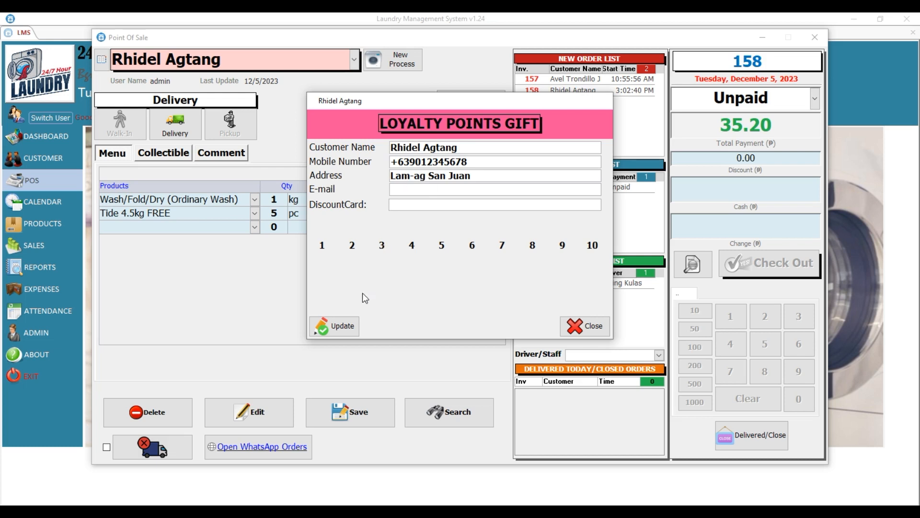
{"action": "left_click", "coordinate": [347, 329]}
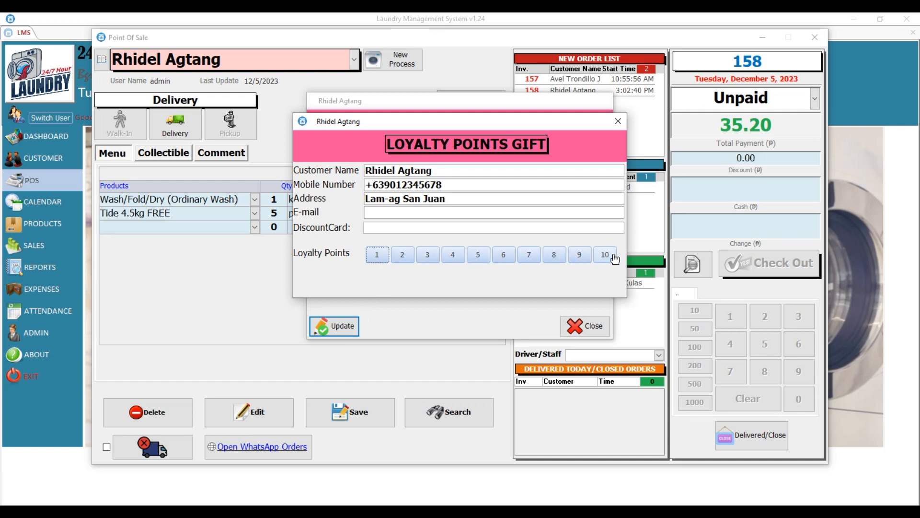
{"action": "left_click", "coordinate": [377, 259]}
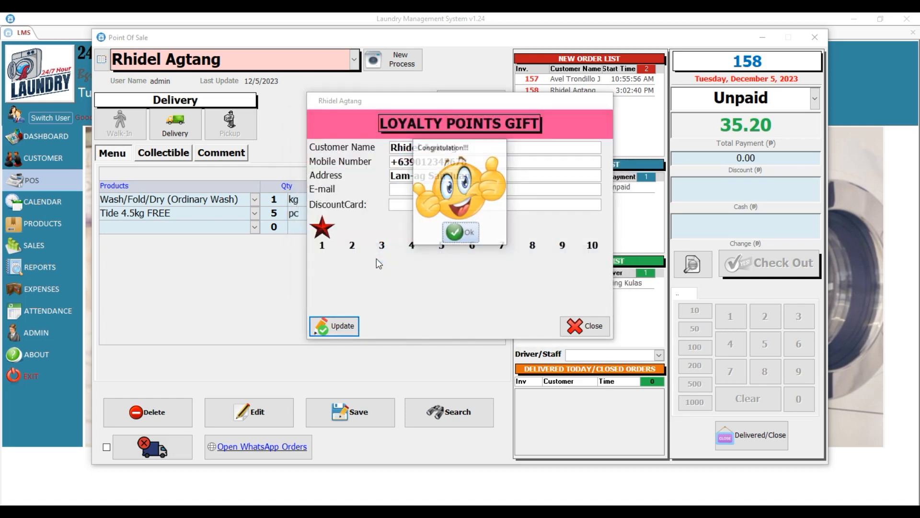
Acknowledge the Congratulation message for the customer's first loyalty point.
{"action": "left_click", "coordinate": [457, 234]}
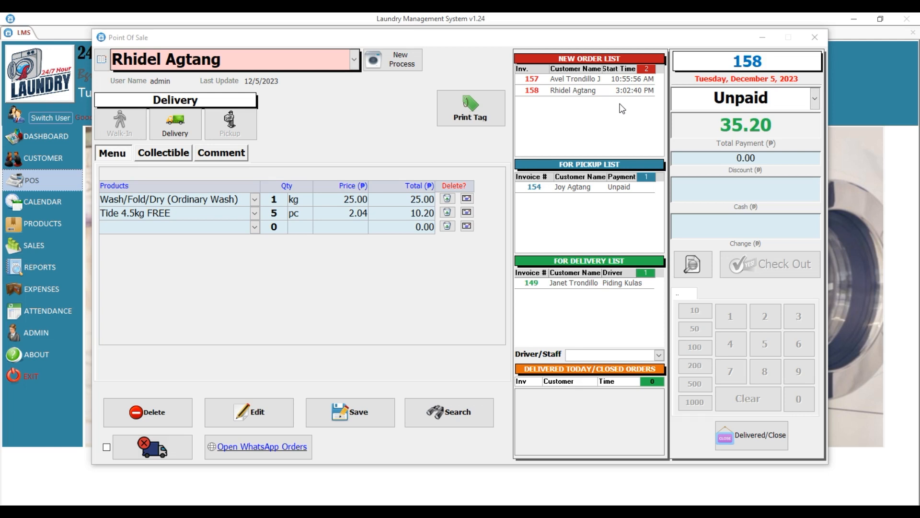
Load order 157, mark it as finished washing, and print its cloth tag.
{"action": "double_click", "coordinate": [566, 79]}
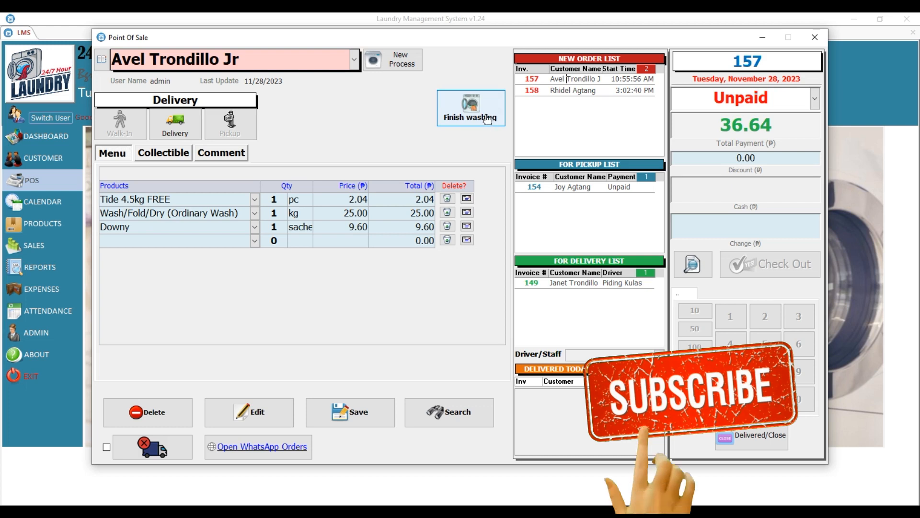
{"action": "left_click", "coordinate": [487, 119]}
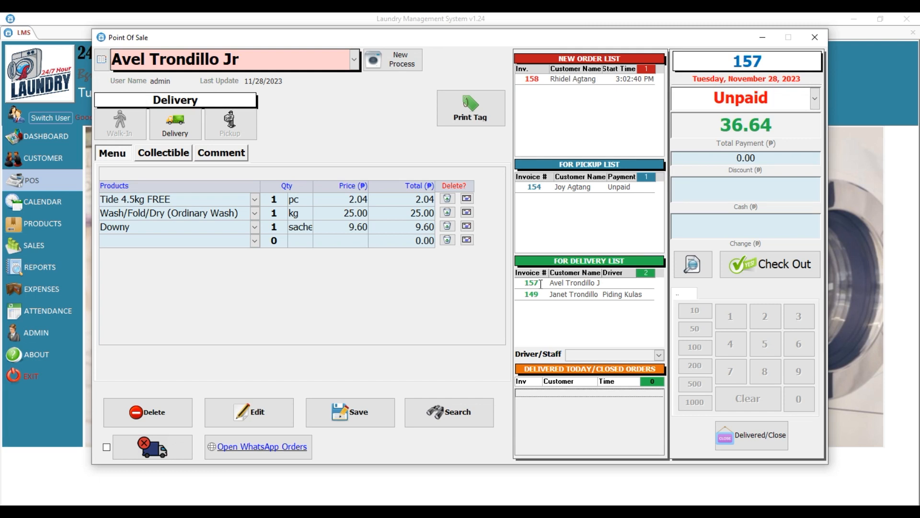
{"action": "left_click", "coordinate": [486, 110]}
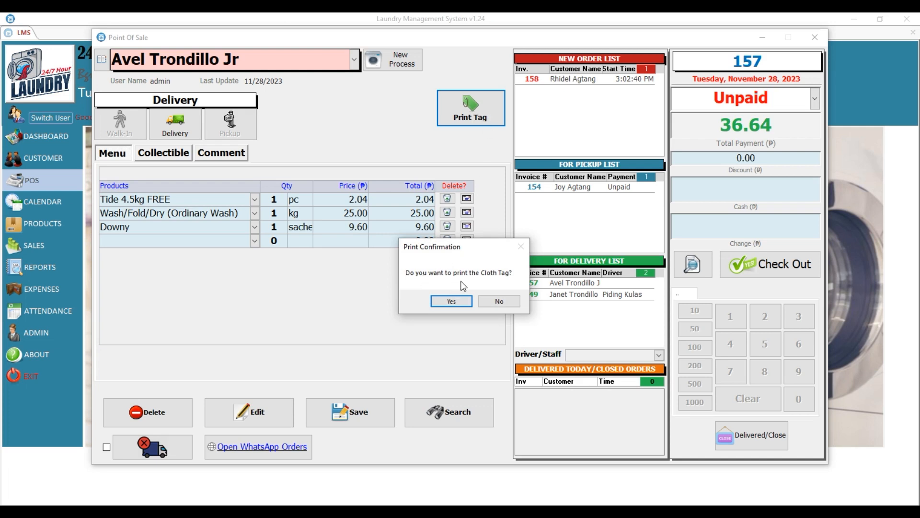
{"action": "left_click", "coordinate": [462, 302]}
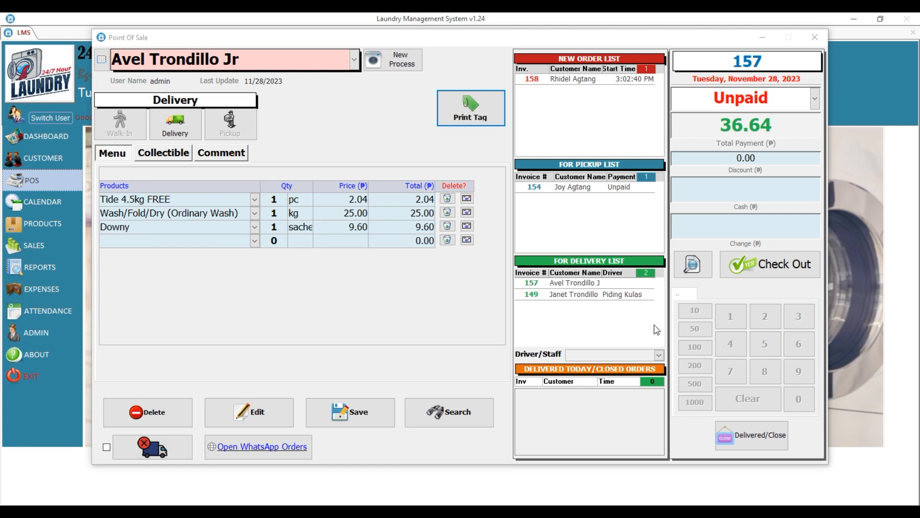
Assign a driver to order 157, close it as delivered, and load pickup order 154.
{"action": "left_click", "coordinate": [558, 282]}
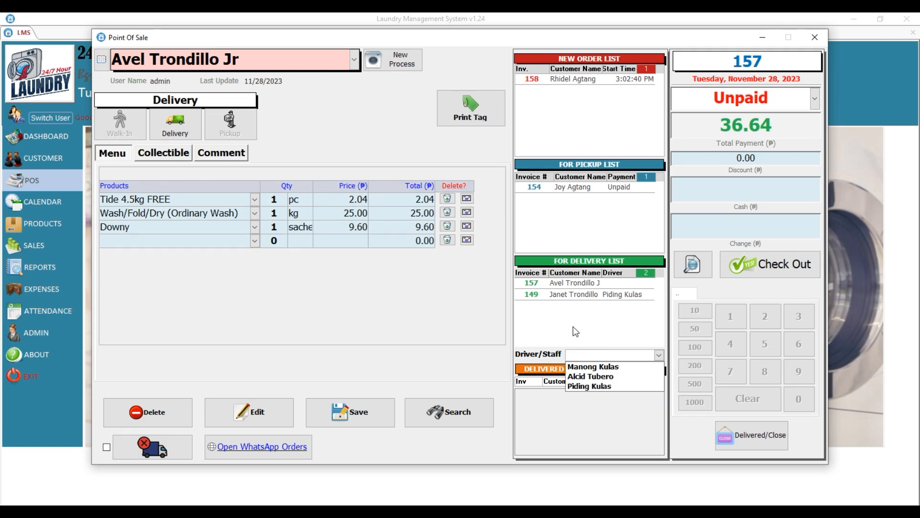
{"action": "left_click", "coordinate": [592, 366]}
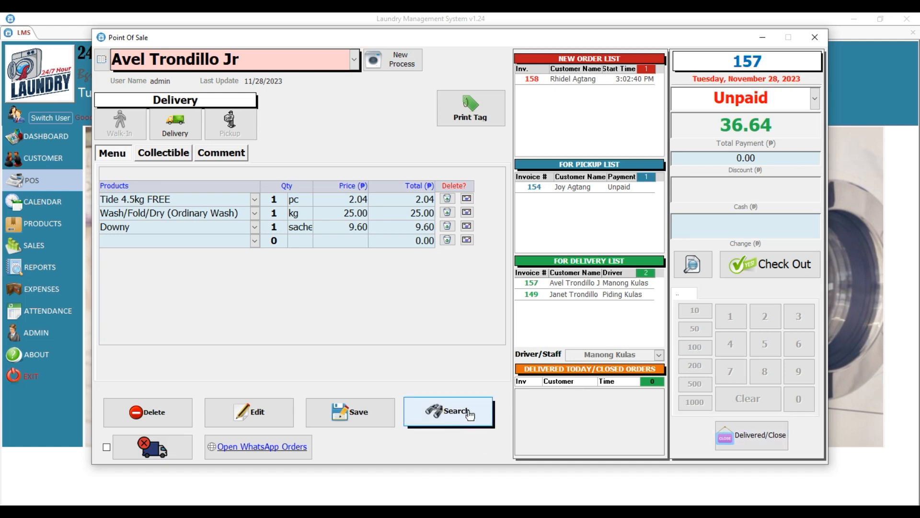
{"action": "left_click", "coordinate": [754, 438]}
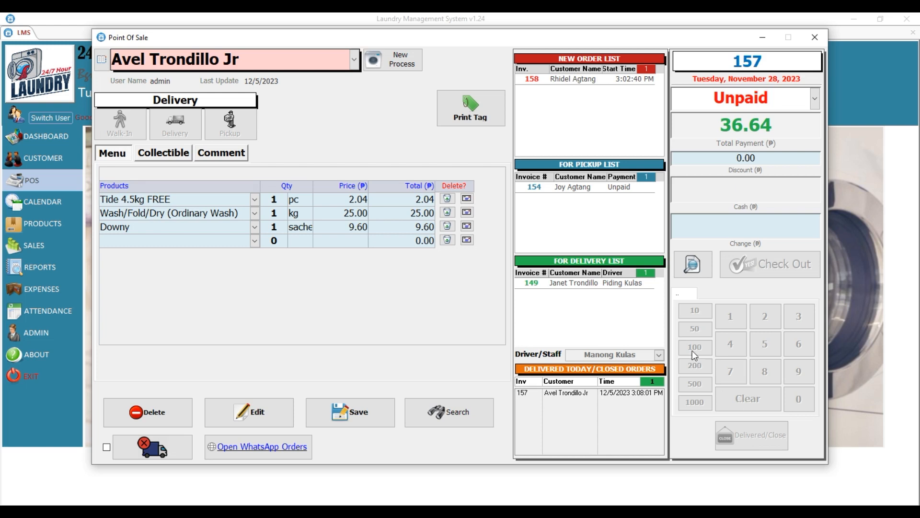
{"action": "double_click", "coordinate": [556, 187]}
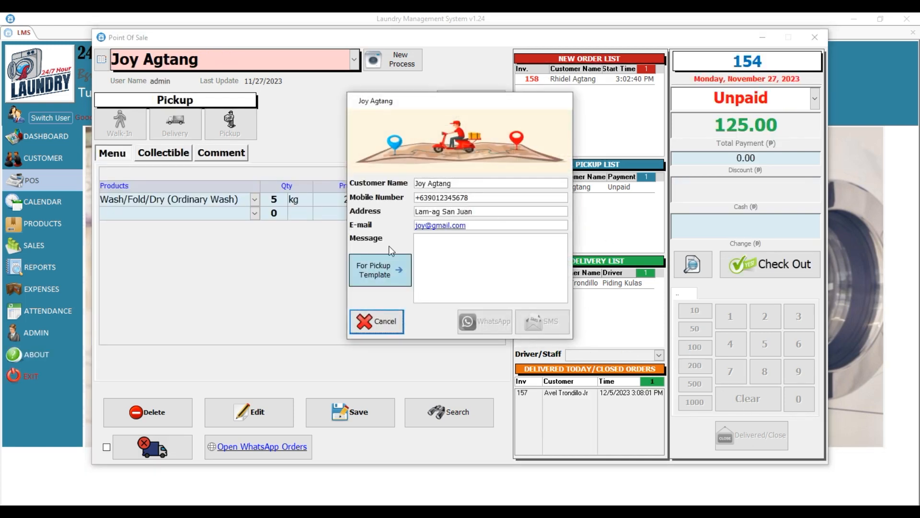
Close pickup order 154 as delivered with payment status left Unpaid, then load delivery order 149.
{"action": "left_click", "coordinate": [383, 326]}
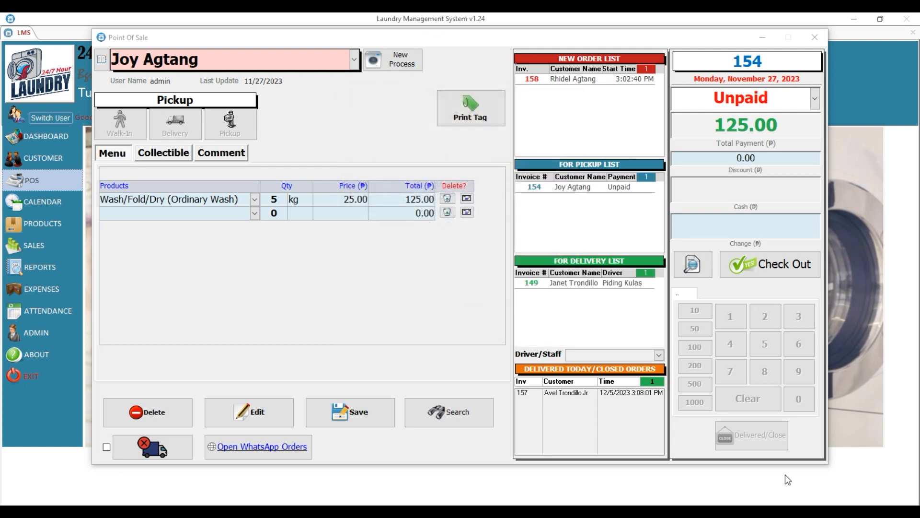
{"action": "left_click", "coordinate": [725, 98]}
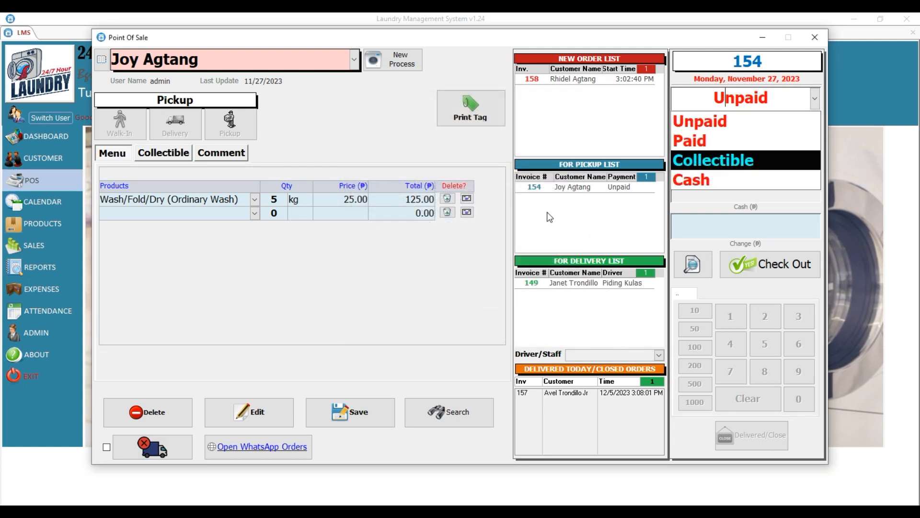
{"action": "left_click", "coordinate": [265, 418]}
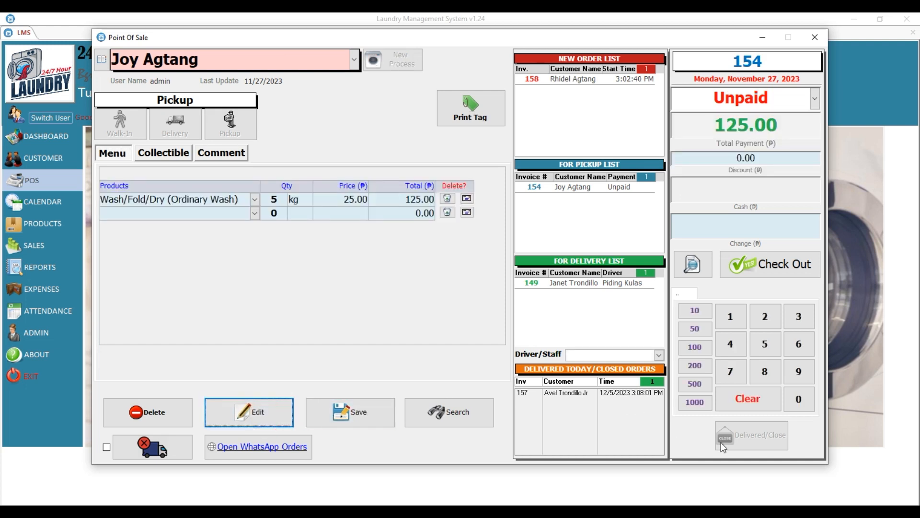
{"action": "left_click", "coordinate": [711, 101]}
{"action": "left_click", "coordinate": [710, 119]}
{"action": "left_click", "coordinate": [765, 446]}
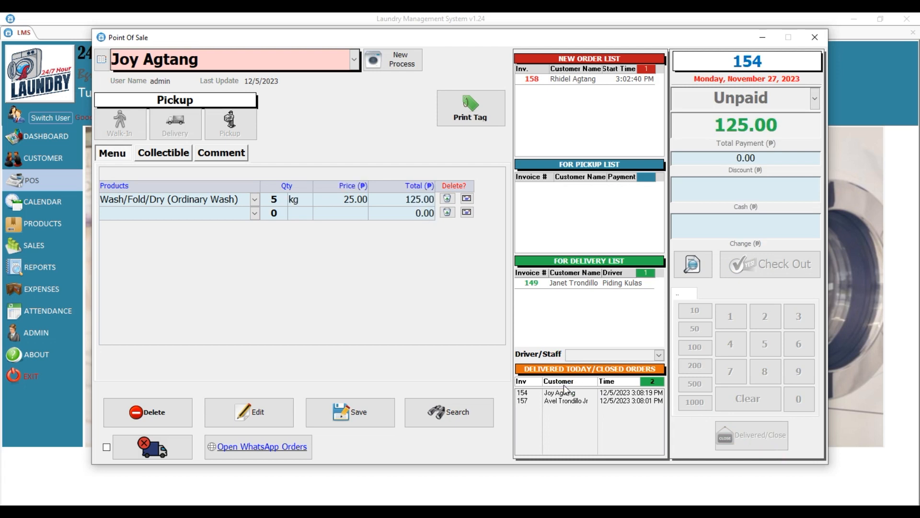
{"action": "double_click", "coordinate": [551, 283]}
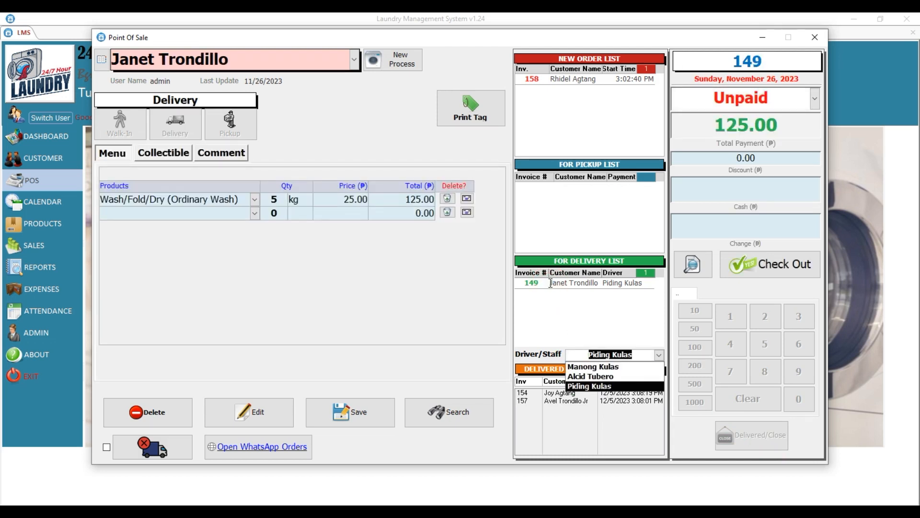
Confirm order 149's driver, close it as delivered, and load new order 158.
{"action": "left_click", "coordinate": [585, 386]}
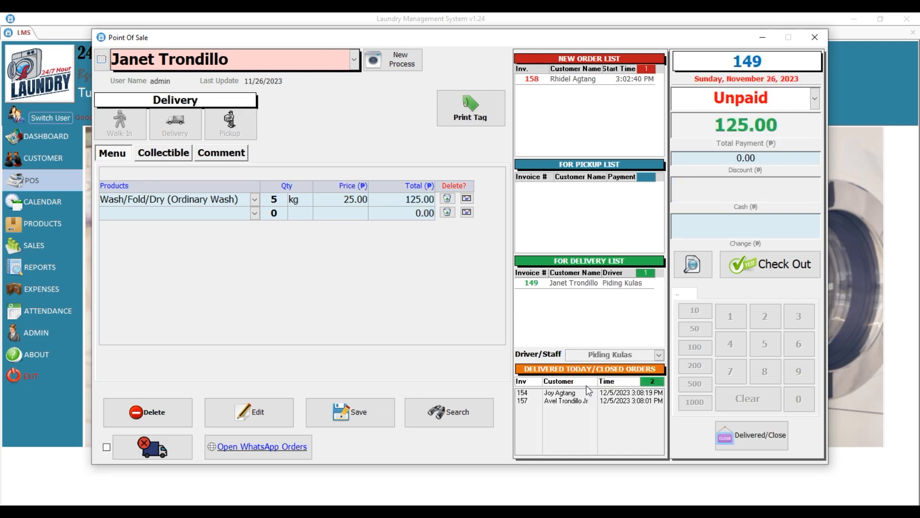
{"action": "left_click", "coordinate": [744, 442]}
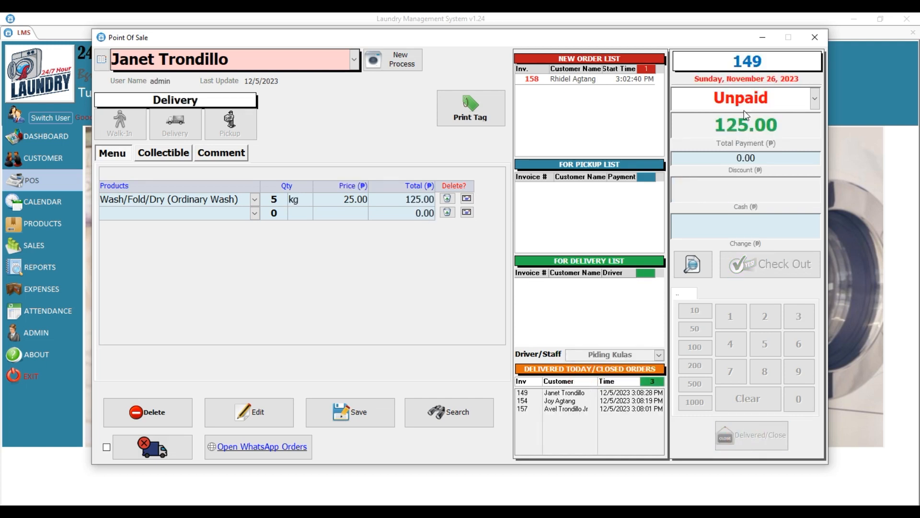
{"action": "left_click", "coordinate": [563, 80]}
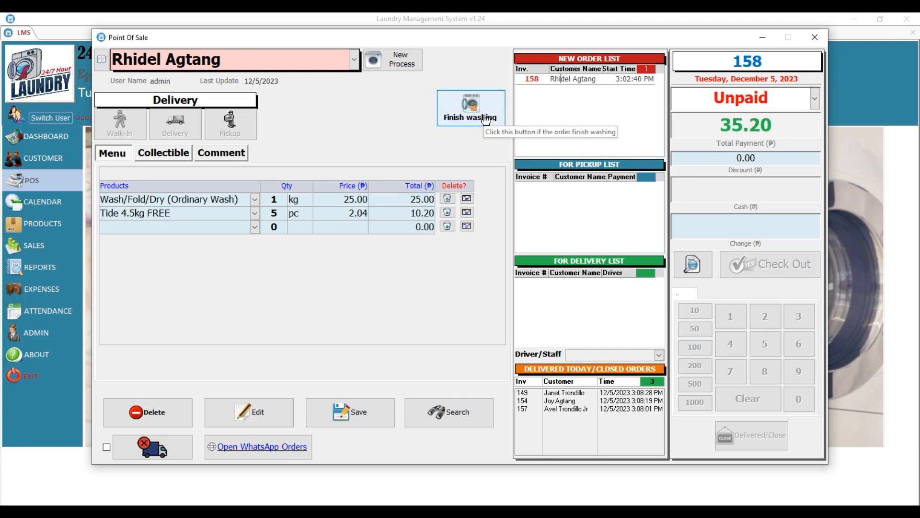
Mark order 158 finished washing, assign it a driver, and close it as delivered.
{"action": "left_click", "coordinate": [485, 120]}
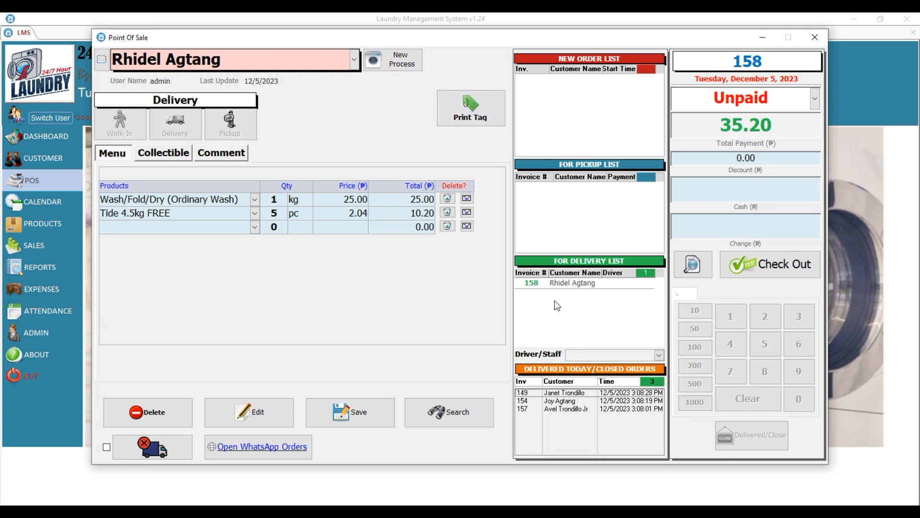
{"action": "left_click", "coordinate": [574, 283]}
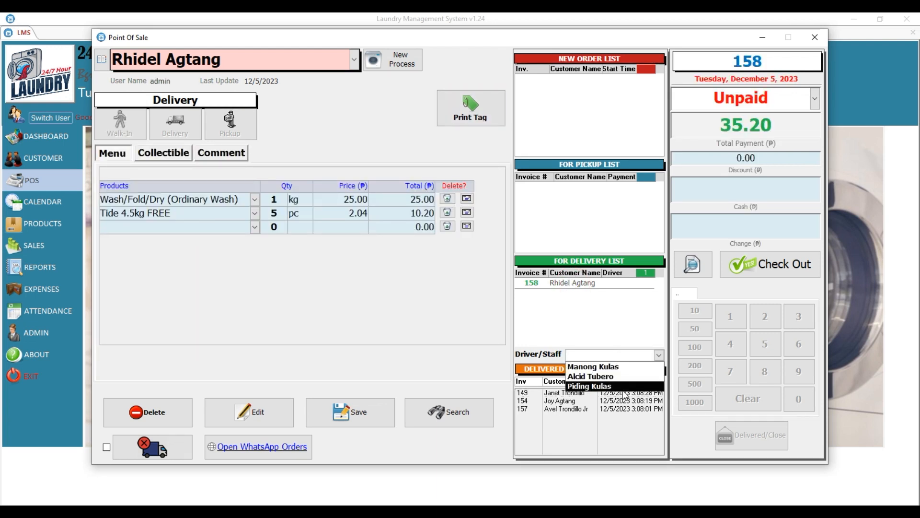
{"action": "left_click", "coordinate": [613, 378]}
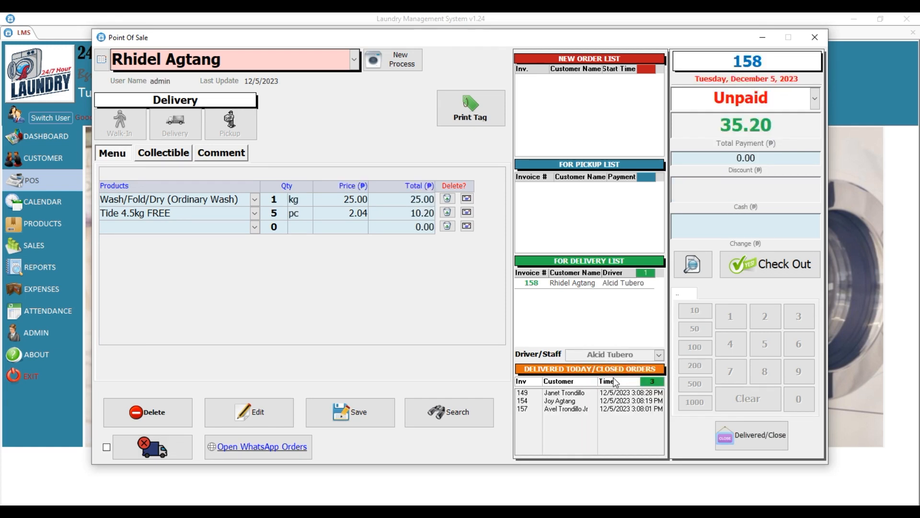
{"action": "left_click", "coordinate": [765, 445]}
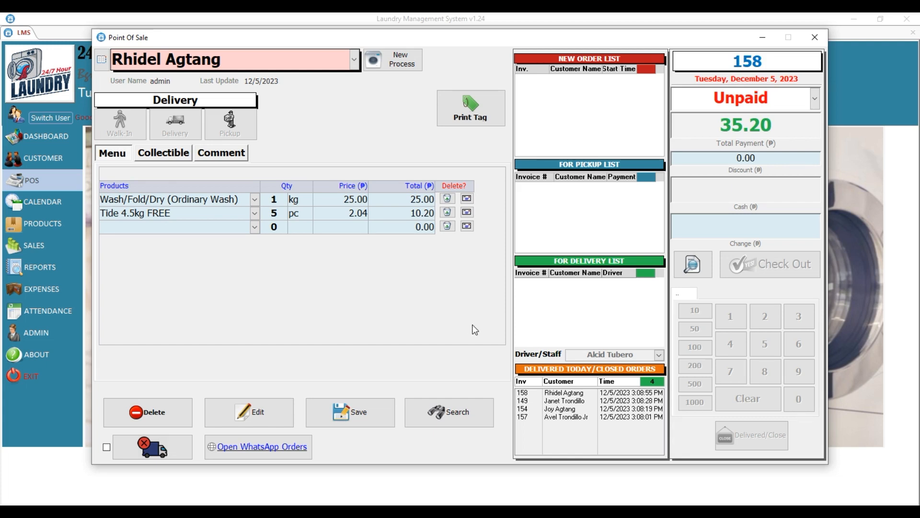
Filter the order search by year to show only Unpaid orders.
{"action": "left_click", "coordinate": [463, 410]}
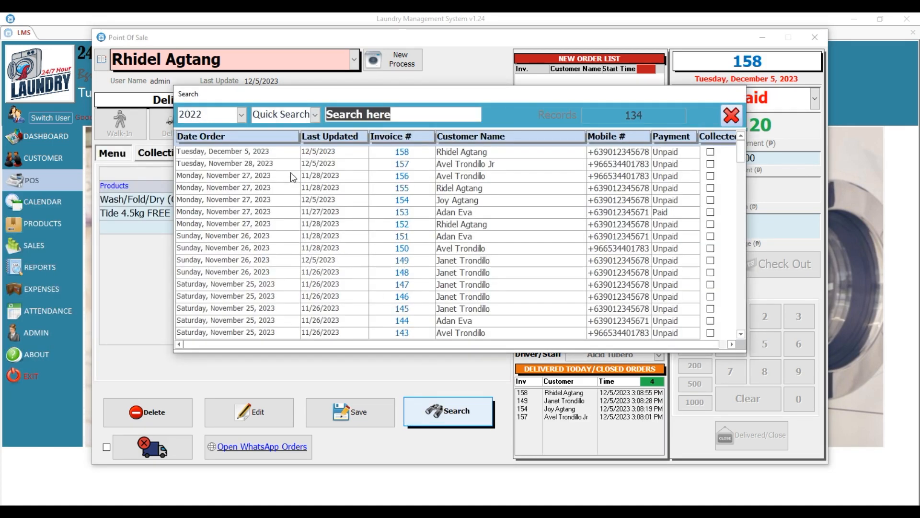
{"action": "left_click", "coordinate": [240, 115]}
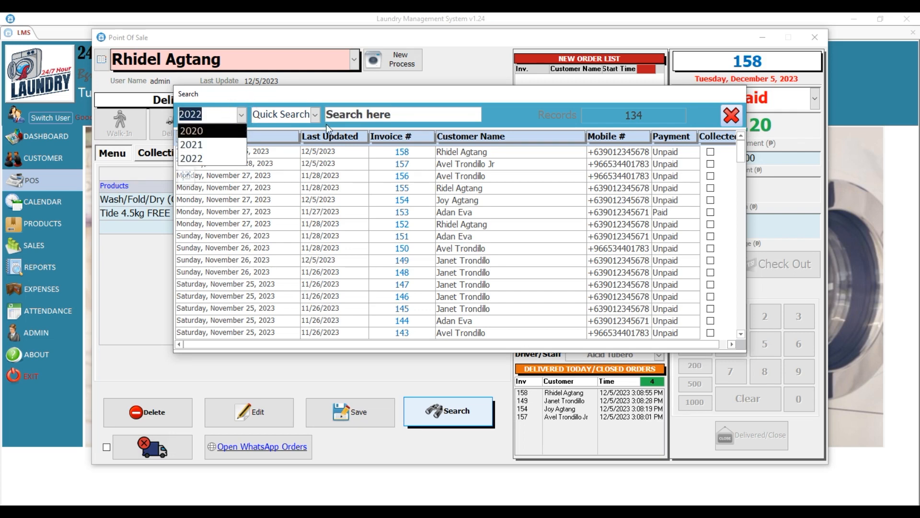
{"action": "left_click", "coordinate": [314, 115]}
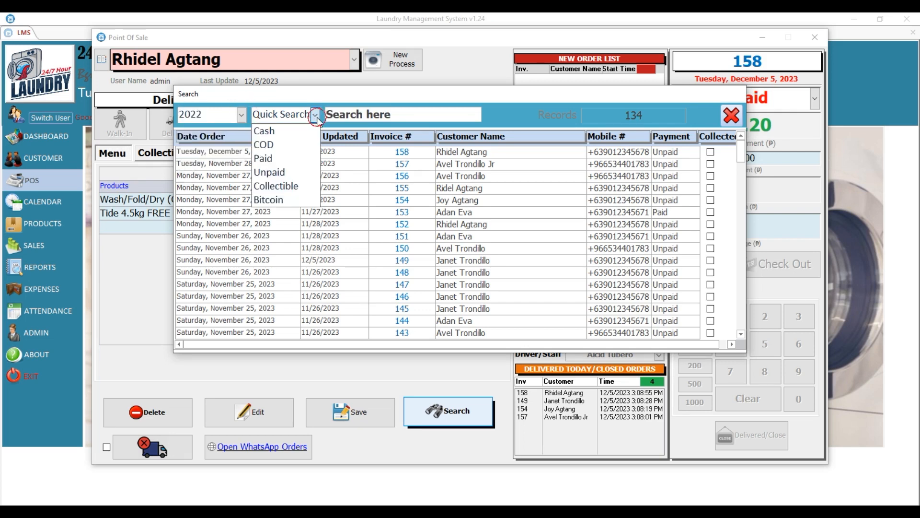
{"action": "left_click", "coordinate": [282, 173]}
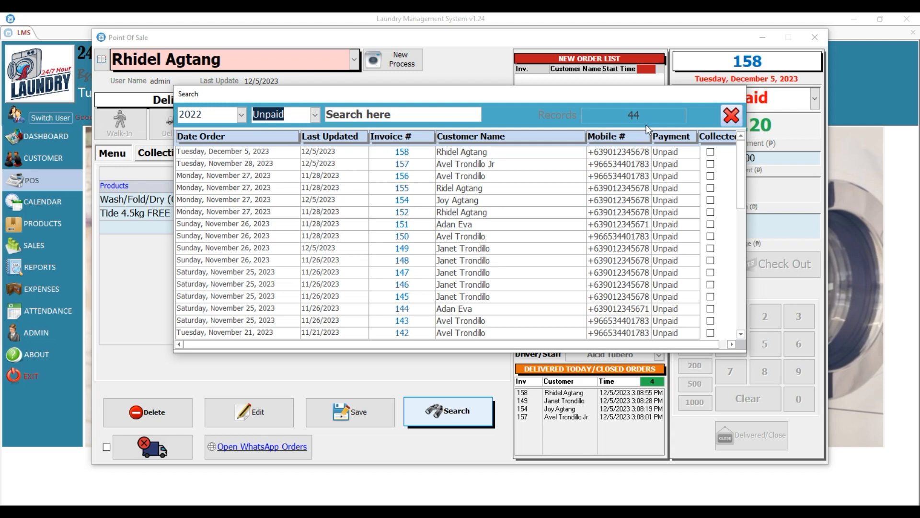
Find unpaid order 157 in the results and load it into the Point Of Sale.
{"action": "left_click", "coordinate": [742, 146]}
{"action": "left_click_drag", "start_coordinate": [744, 157], "coordinate": [748, 286]}
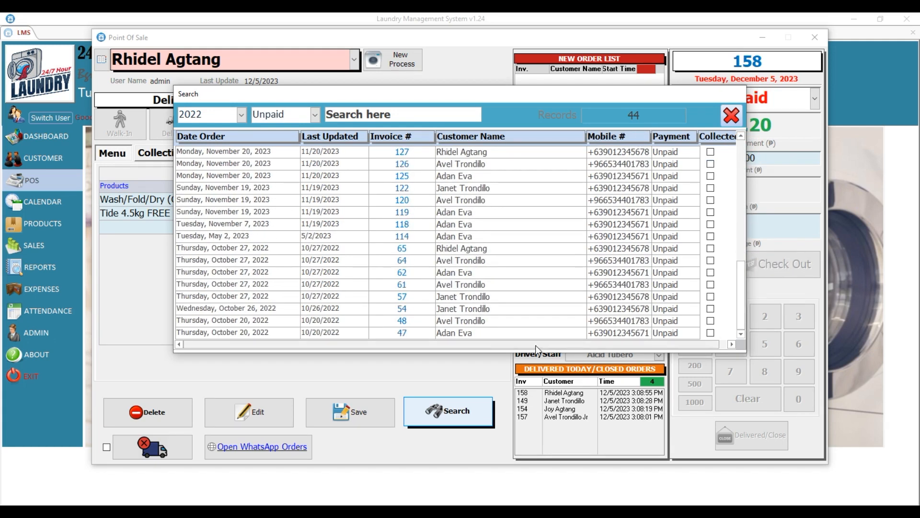
{"action": "scroll", "coordinate": [409, 331], "scroll_direction": "up", "scroll_amount": 5}
{"action": "scroll", "coordinate": [418, 307], "scroll_direction": "up", "scroll_amount": 5}
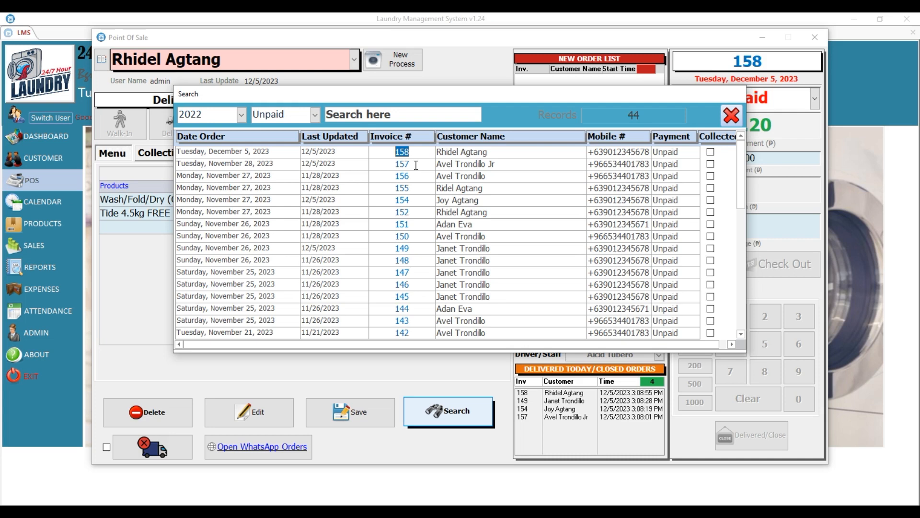
{"action": "double_click", "coordinate": [415, 165]}
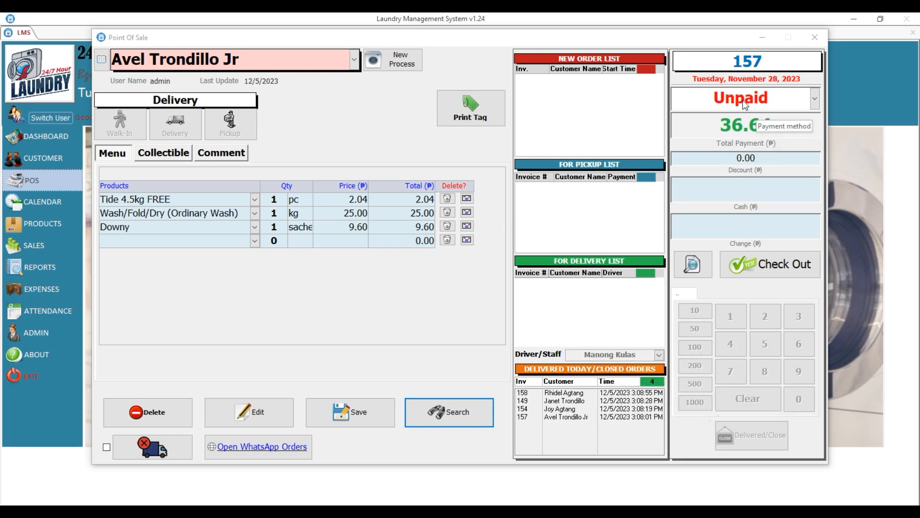
Search for invoice 157 and load it into the sales form.
{"action": "left_click", "coordinate": [475, 407]}
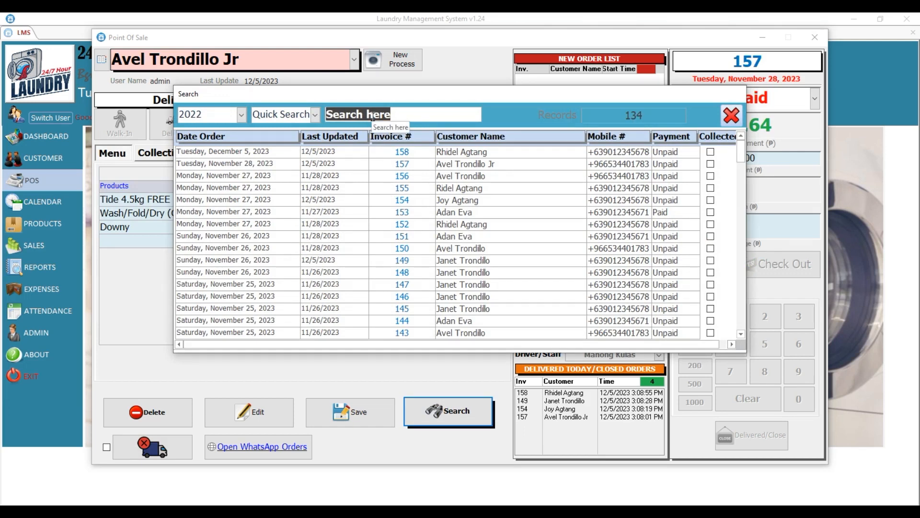
{"action": "type", "text": "157"}
{"action": "key", "text": "Return"}
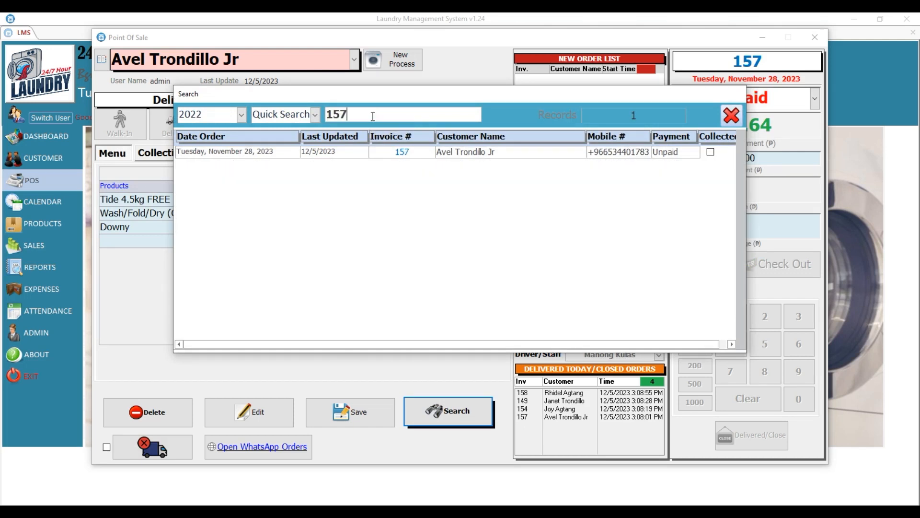
{"action": "double_click", "coordinate": [404, 154]}
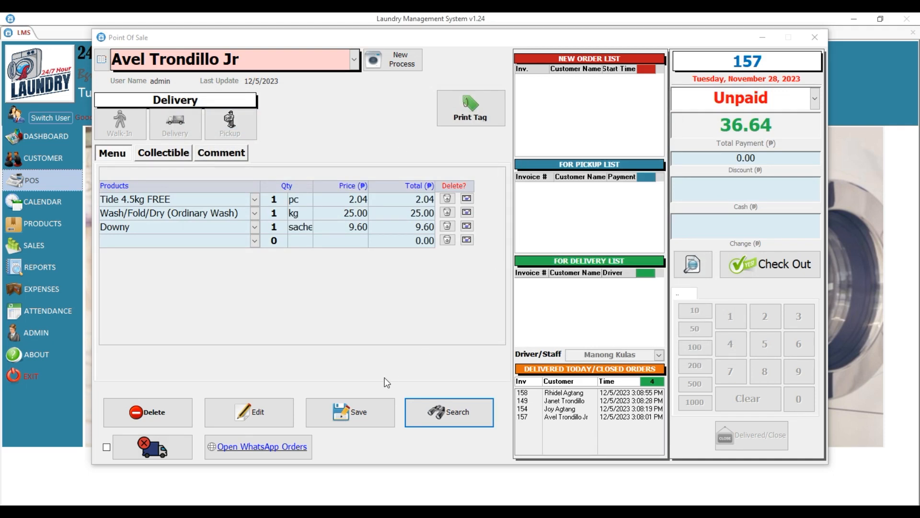
Edit order 157, set its payment status to Paid, and save it.
{"action": "left_click", "coordinate": [251, 412]}
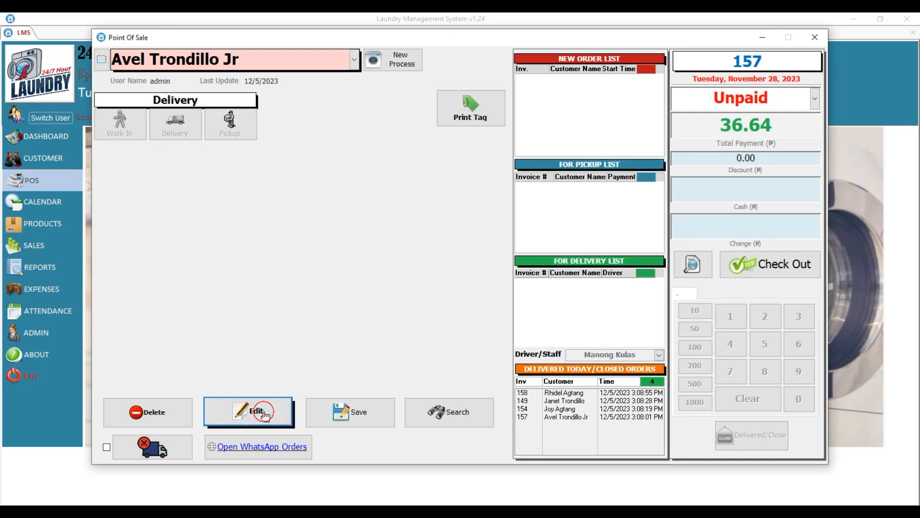
{"action": "left_click", "coordinate": [791, 100]}
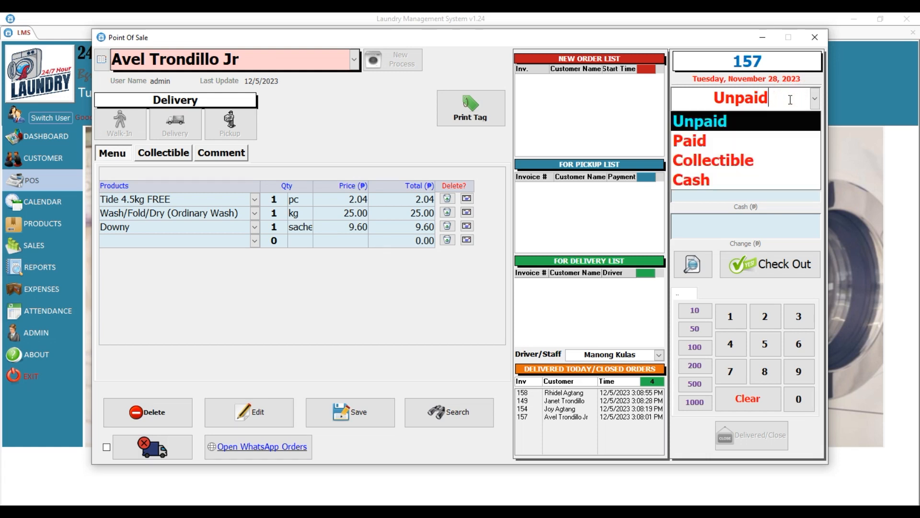
{"action": "left_click", "coordinate": [720, 138]}
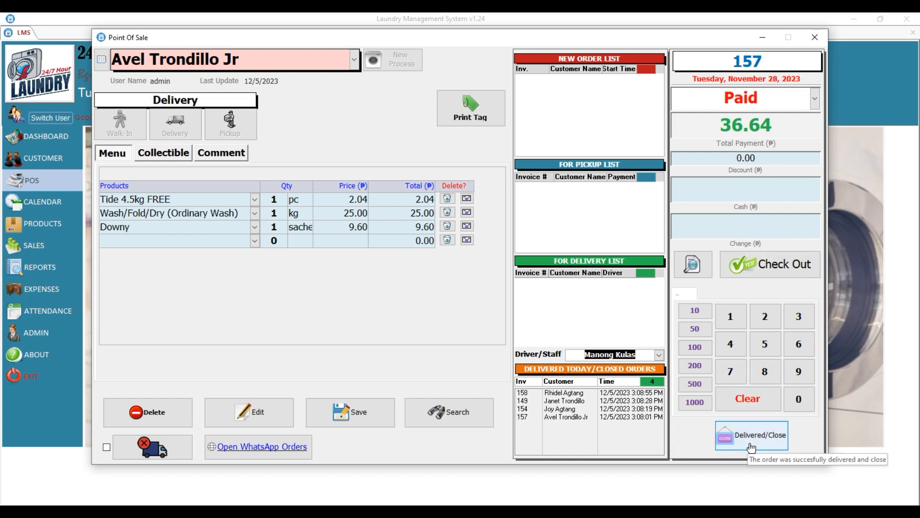
{"action": "left_click", "coordinate": [368, 423]}
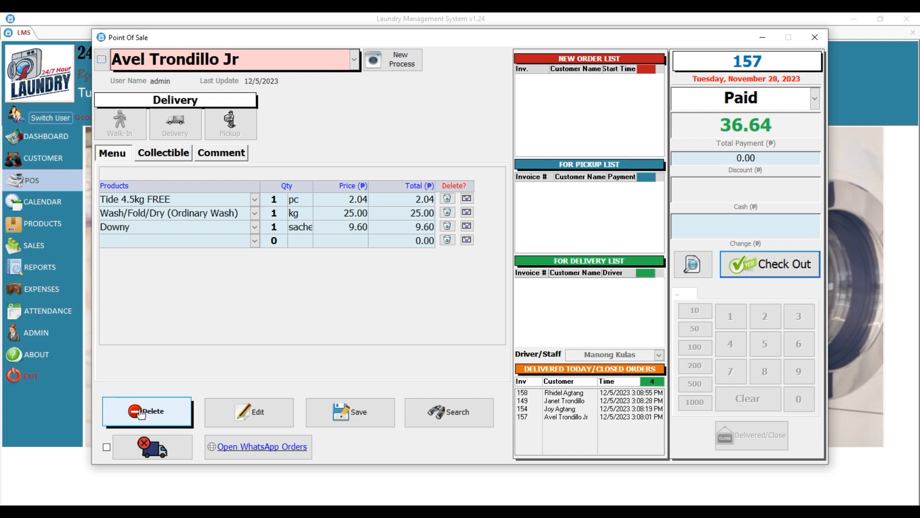
List the failed-delivery orders and open unpaid order 62 (INV-062) for its follow-up message.
{"action": "left_click", "coordinate": [794, 97]}
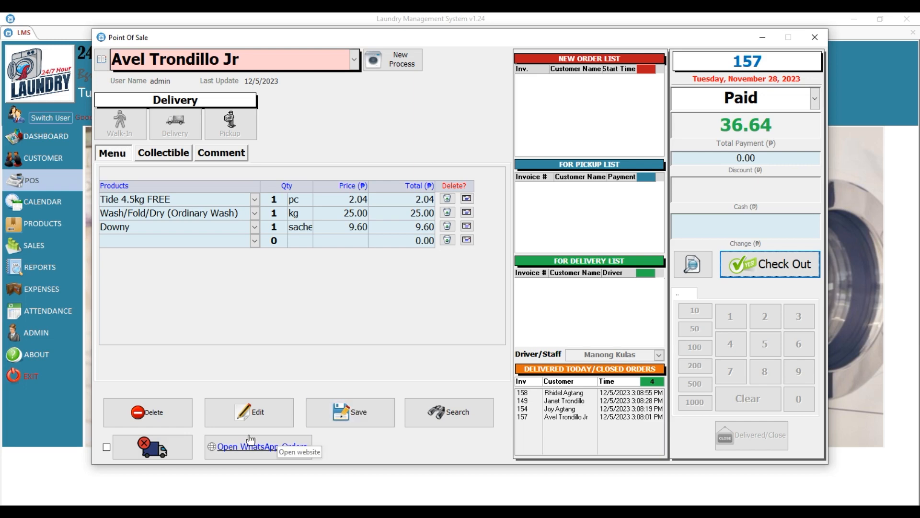
{"action": "left_click", "coordinate": [153, 447]}
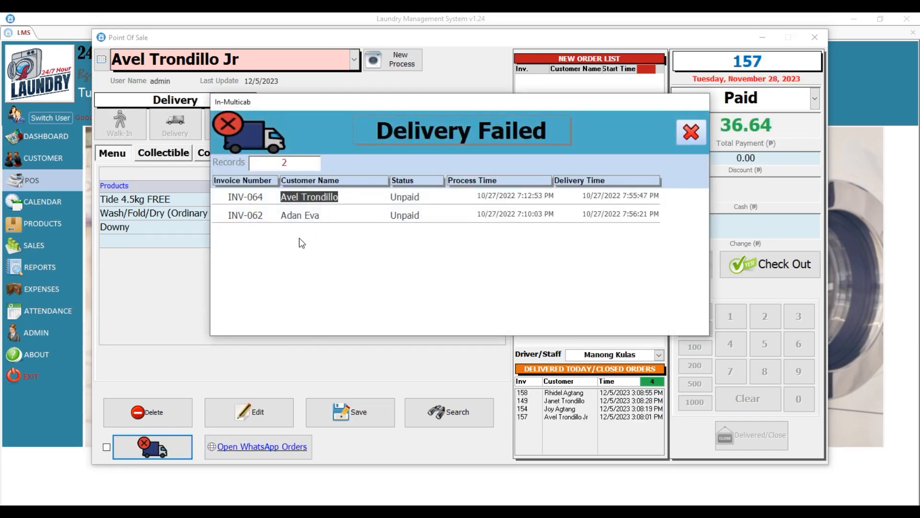
{"action": "double_click", "coordinate": [333, 215]}
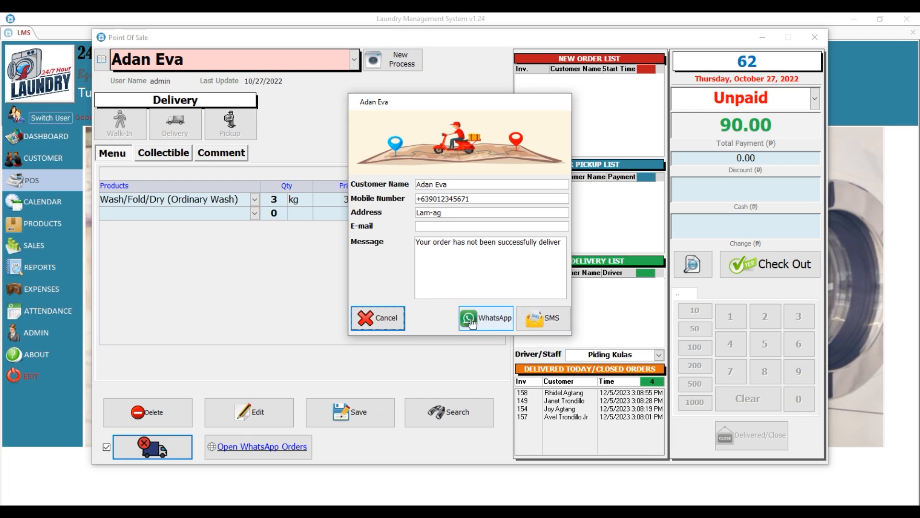
Cancel the customer message for order 62 without sending it.
{"action": "left_click", "coordinate": [366, 318]}
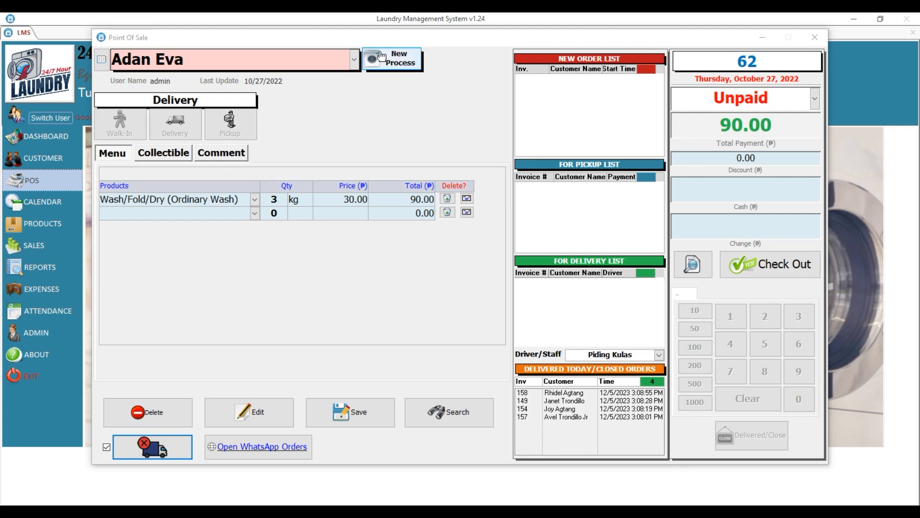
In the order search, browse the 2020, 2021 and 2022 orders by year.
{"action": "left_click", "coordinate": [453, 409]}
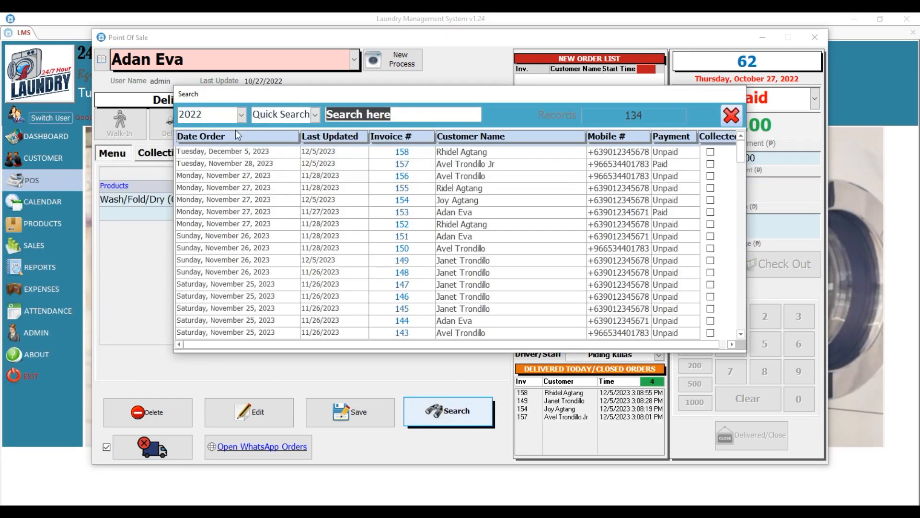
{"action": "left_click", "coordinate": [241, 115]}
{"action": "left_click", "coordinate": [213, 138]}
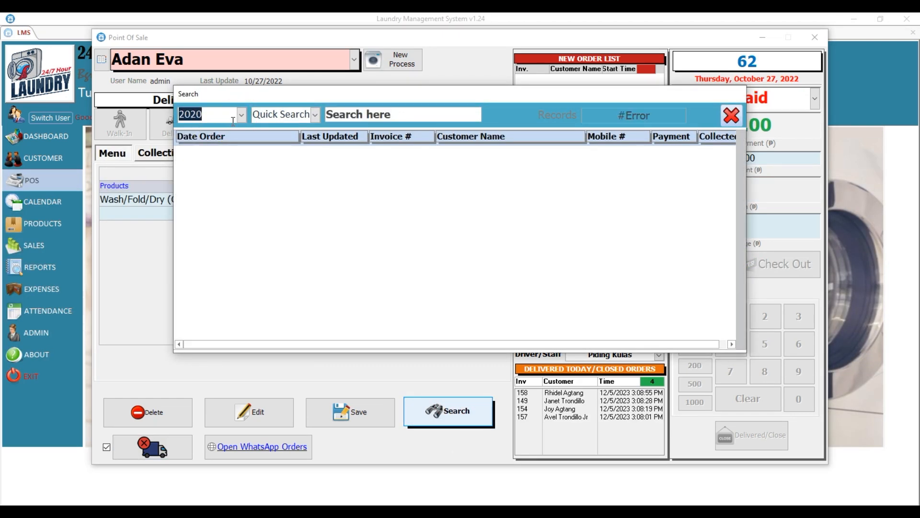
{"action": "left_click", "coordinate": [243, 115]}
{"action": "left_click", "coordinate": [211, 144]}
{"action": "left_click", "coordinate": [241, 115]}
{"action": "left_click", "coordinate": [210, 159]}
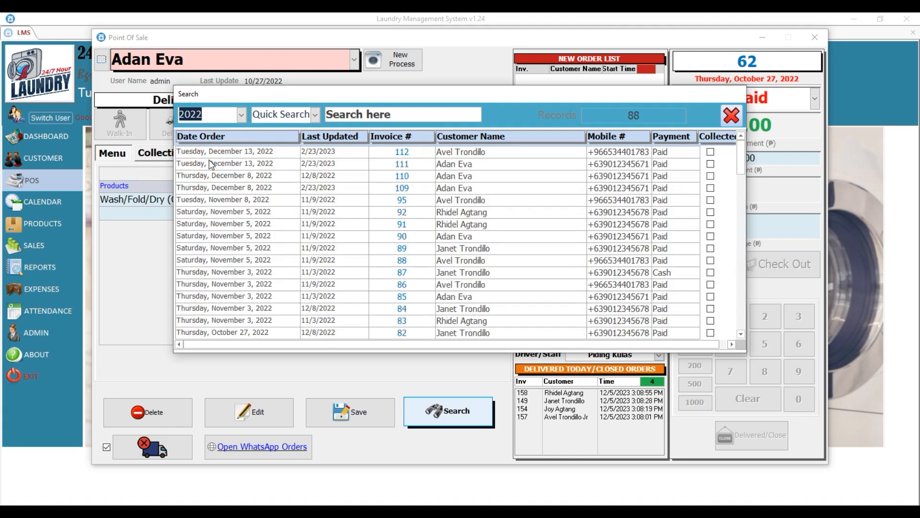
Add 2023 to the selectable years and browse the 2023 orders.
{"action": "left_click", "coordinate": [244, 111]}
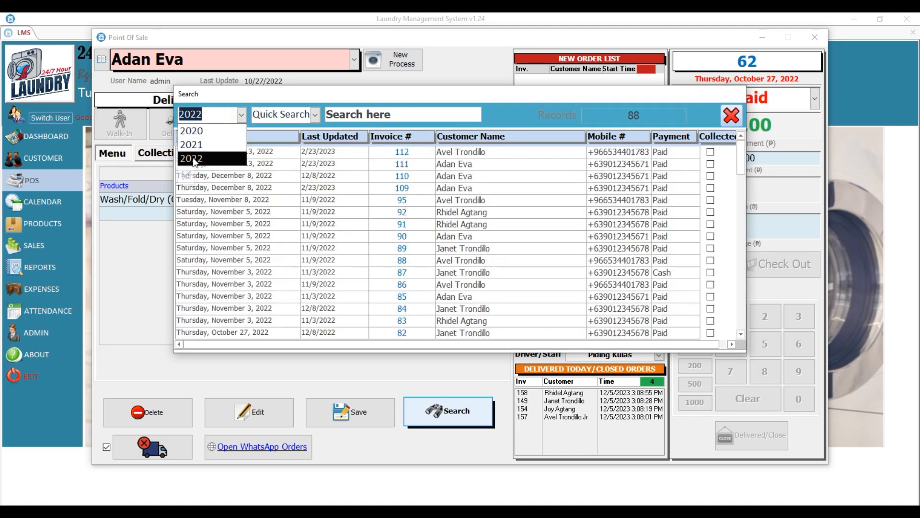
{"action": "left_click", "coordinate": [186, 174]}
{"action": "type", "text": "2023"}
{"action": "left_click", "coordinate": [469, 268]}
{"action": "left_click", "coordinate": [206, 115]}
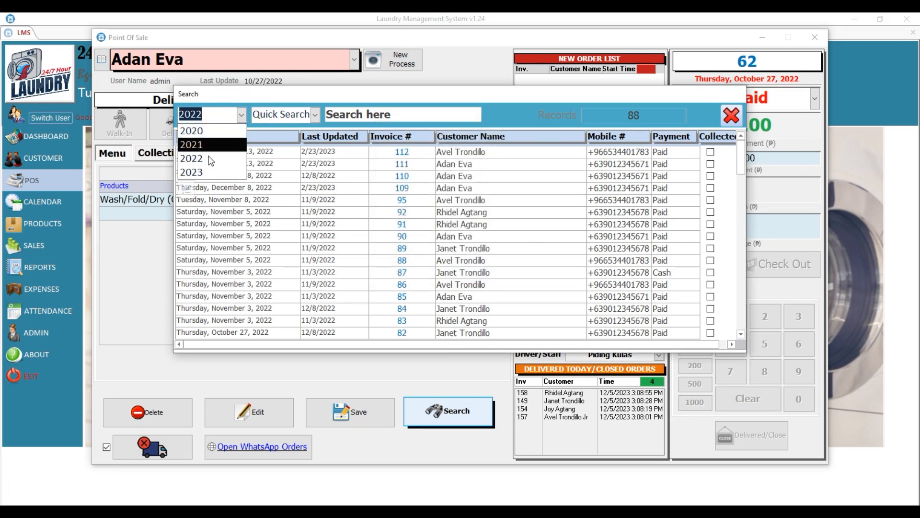
{"action": "left_click", "coordinate": [197, 173]}
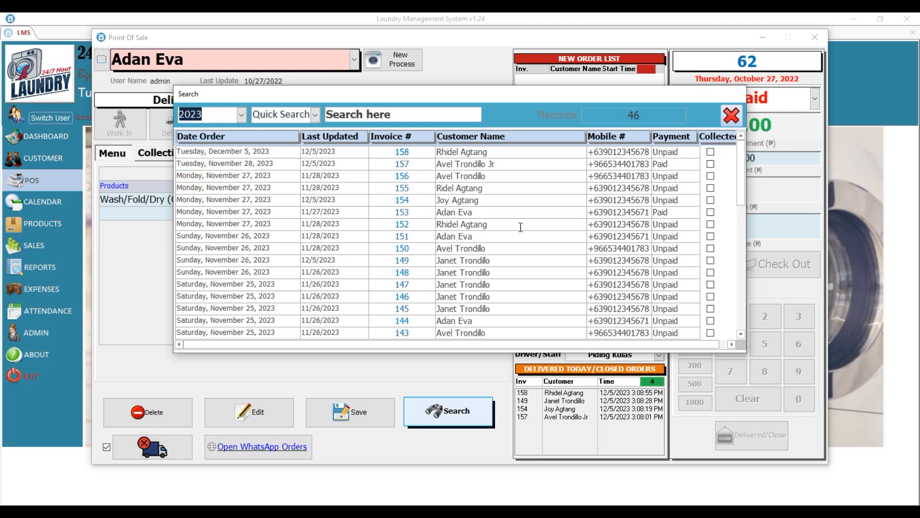
{"action": "scroll", "coordinate": [335, 206], "scroll_direction": "down", "scroll_amount": 9}
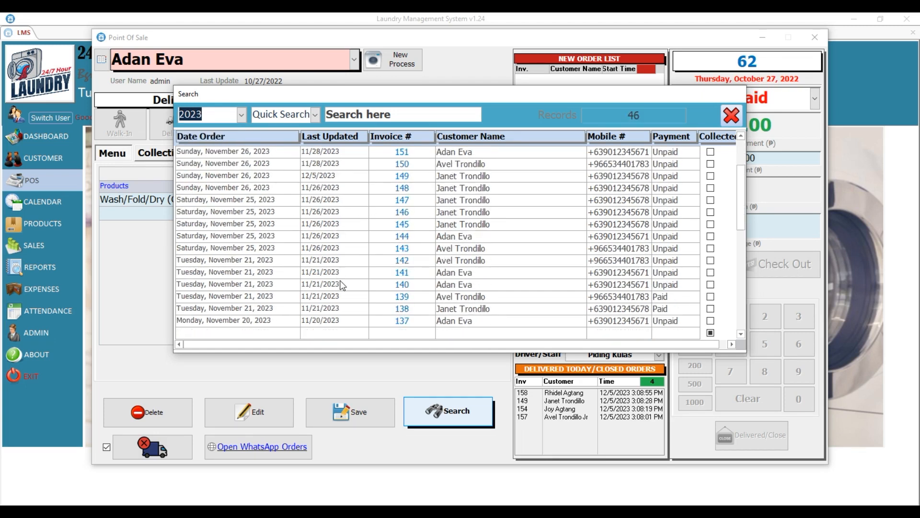
{"action": "scroll", "coordinate": [344, 322], "scroll_direction": "down", "scroll_amount": 2}
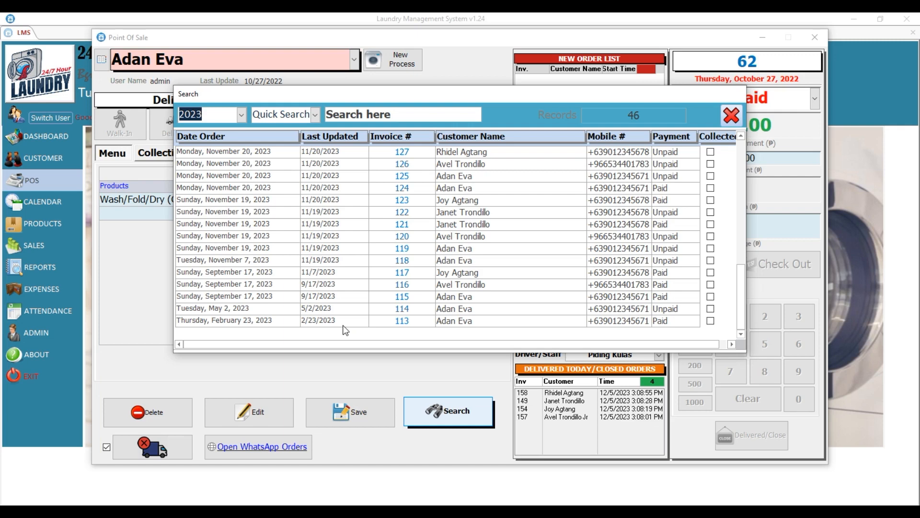
{"action": "scroll", "coordinate": [331, 308], "scroll_direction": "up", "scroll_amount": 9}
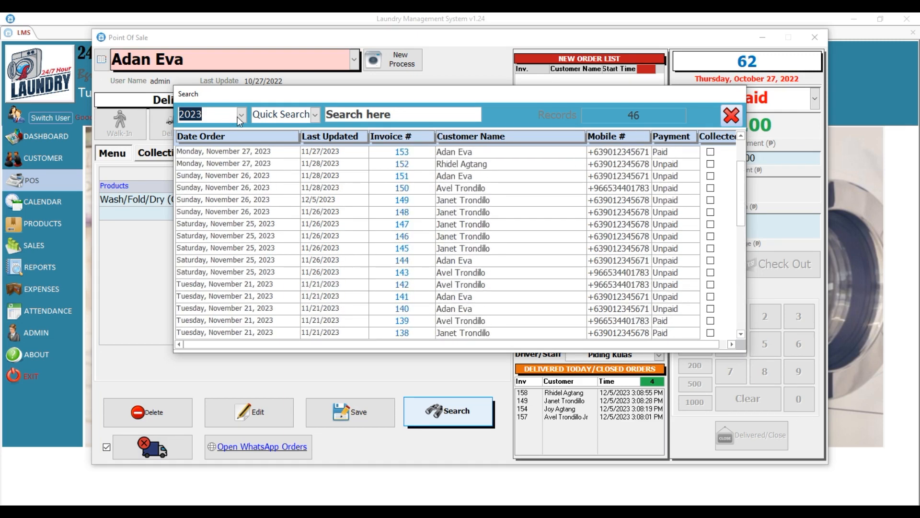
Switch the search back to 2022 and scroll through its 88 orders.
{"action": "left_click", "coordinate": [240, 115]}
{"action": "left_click", "coordinate": [197, 159]}
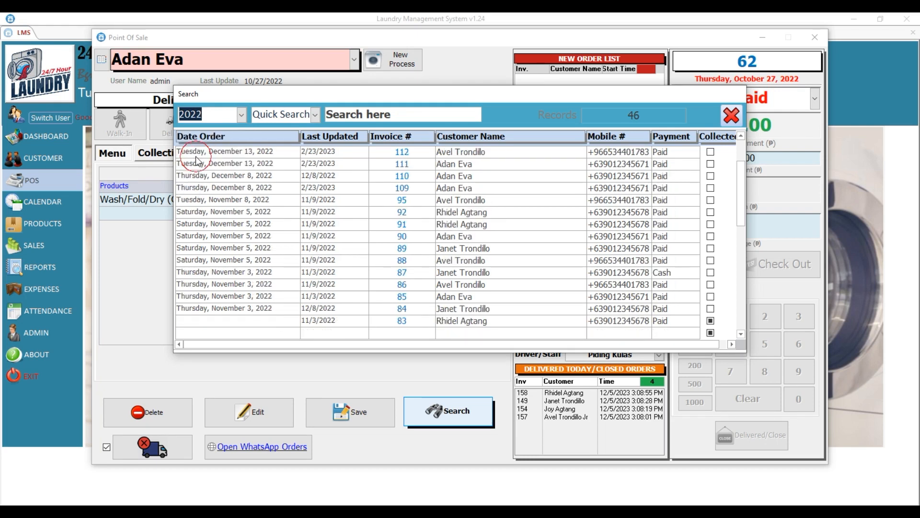
{"action": "scroll", "coordinate": [337, 199], "scroll_direction": "down", "scroll_amount": 7}
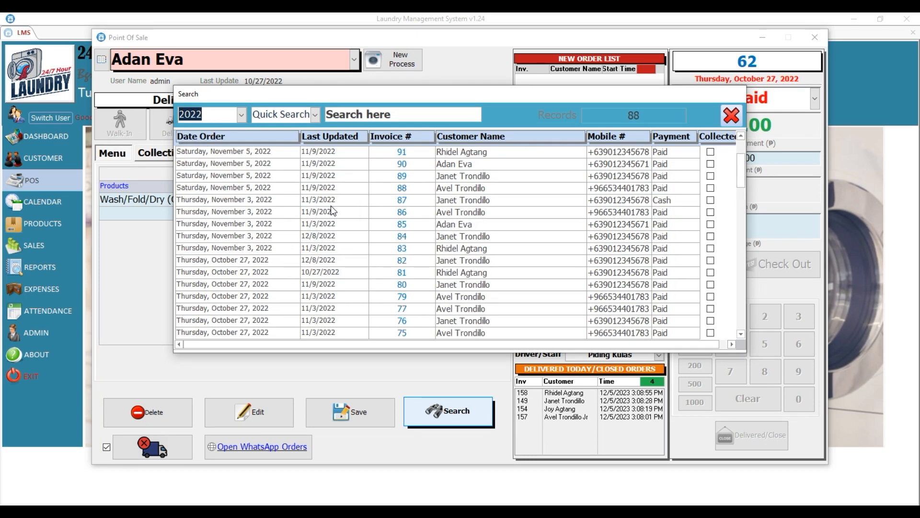
{"action": "scroll", "coordinate": [333, 240], "scroll_direction": "down", "scroll_amount": 4}
{"action": "scroll", "coordinate": [343, 307], "scroll_direction": "down", "scroll_amount": 4}
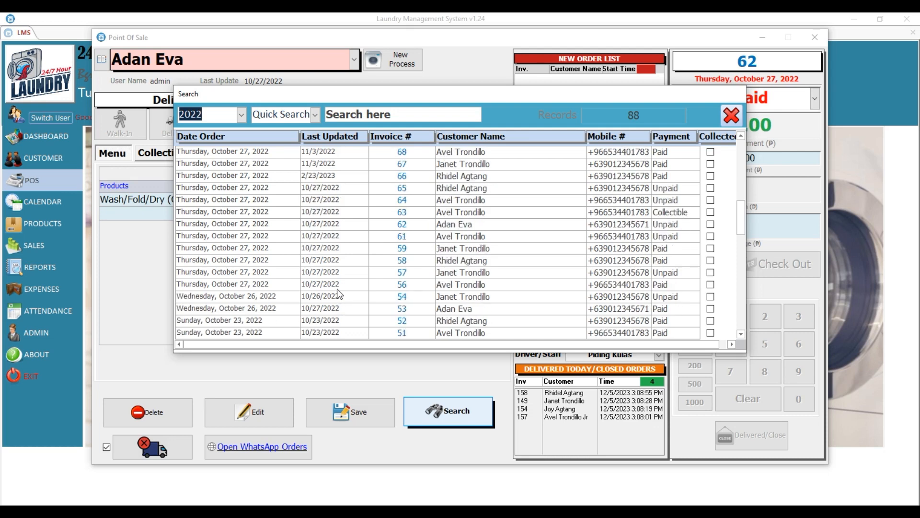
Close the Search dialog to return to order 62 on the Point Of Sale.
{"action": "left_click", "coordinate": [730, 115]}
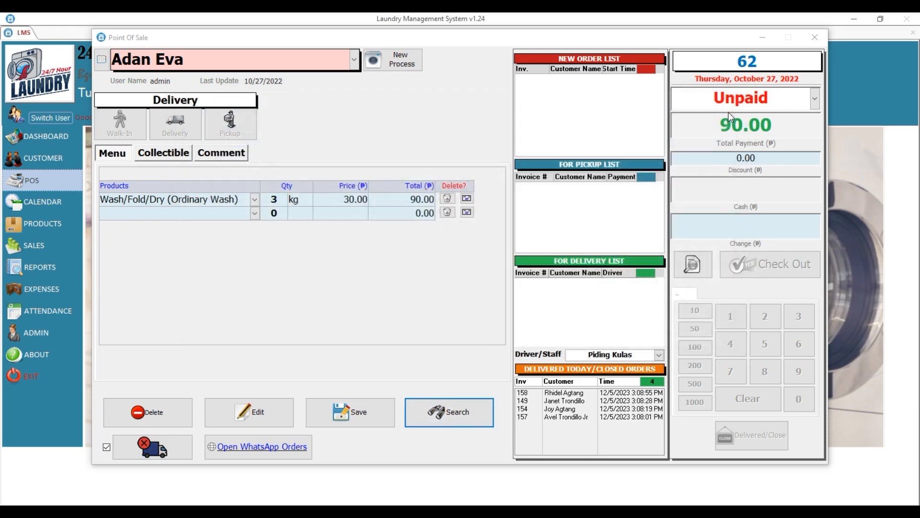